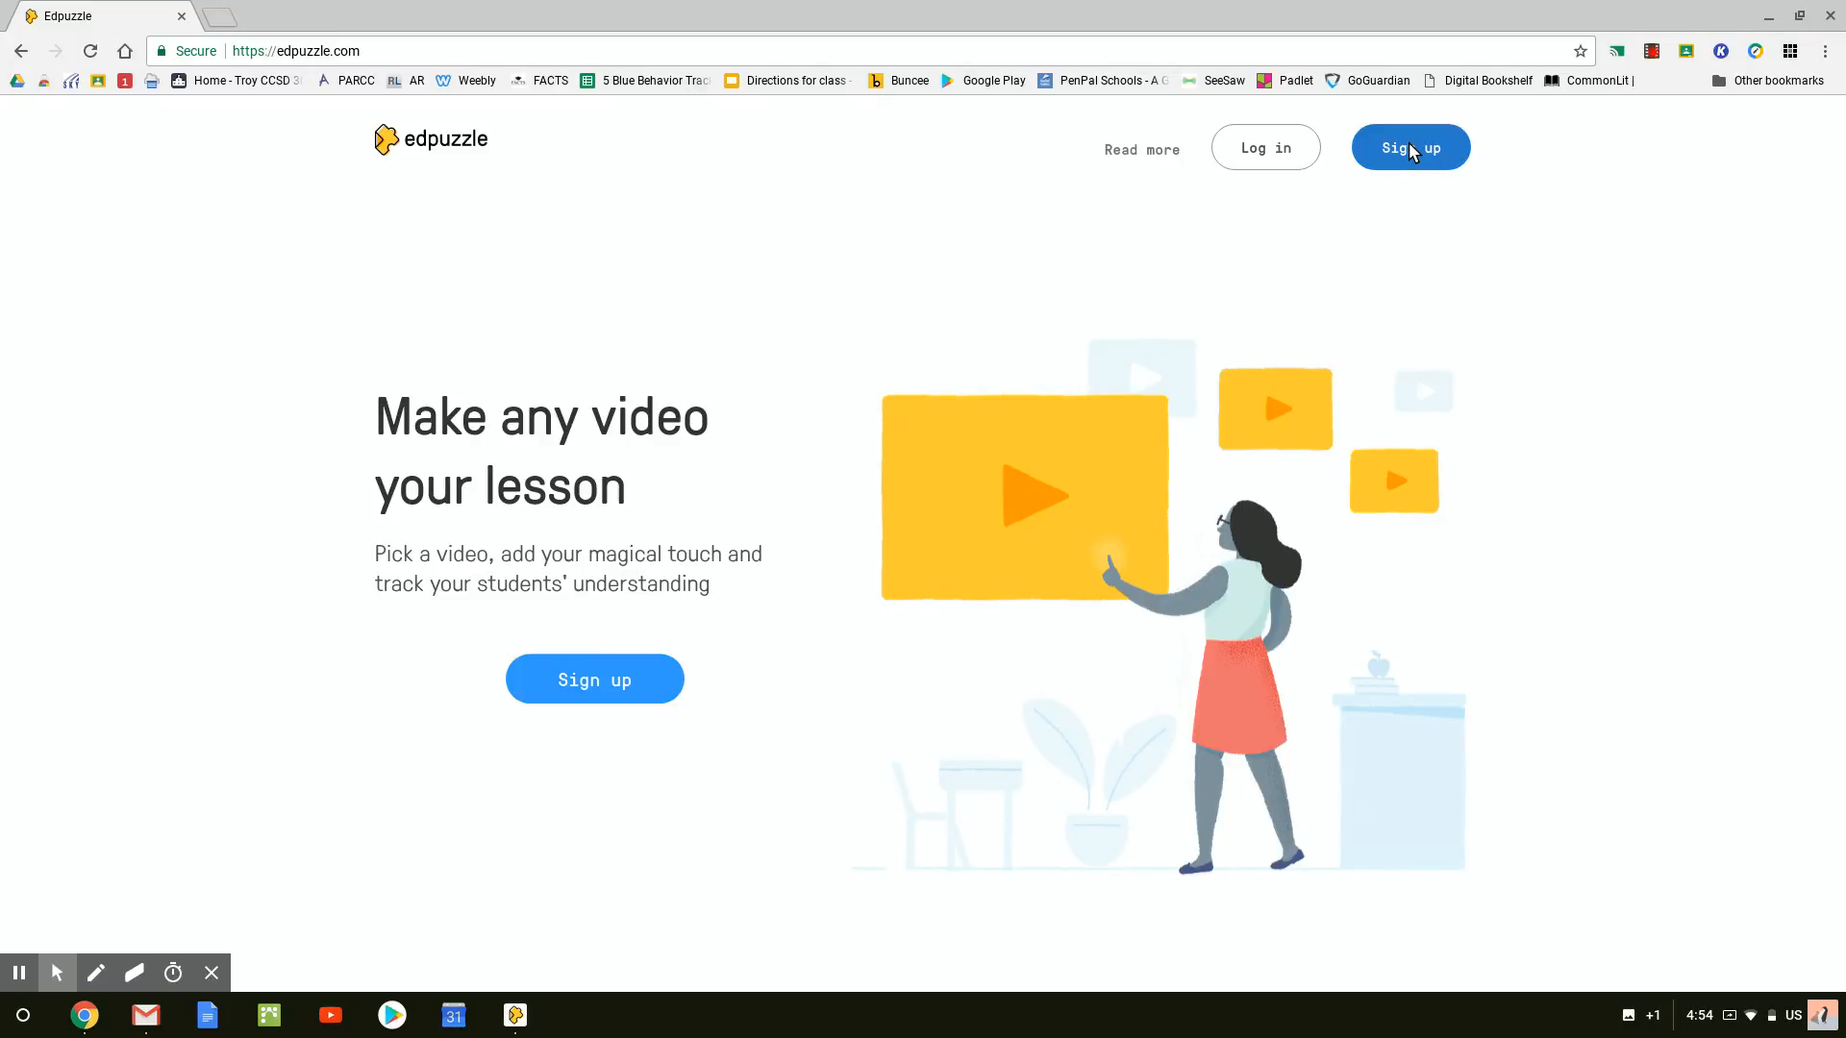
- Log in to the site as a teacher with the saved account credentials
click(1280, 150)
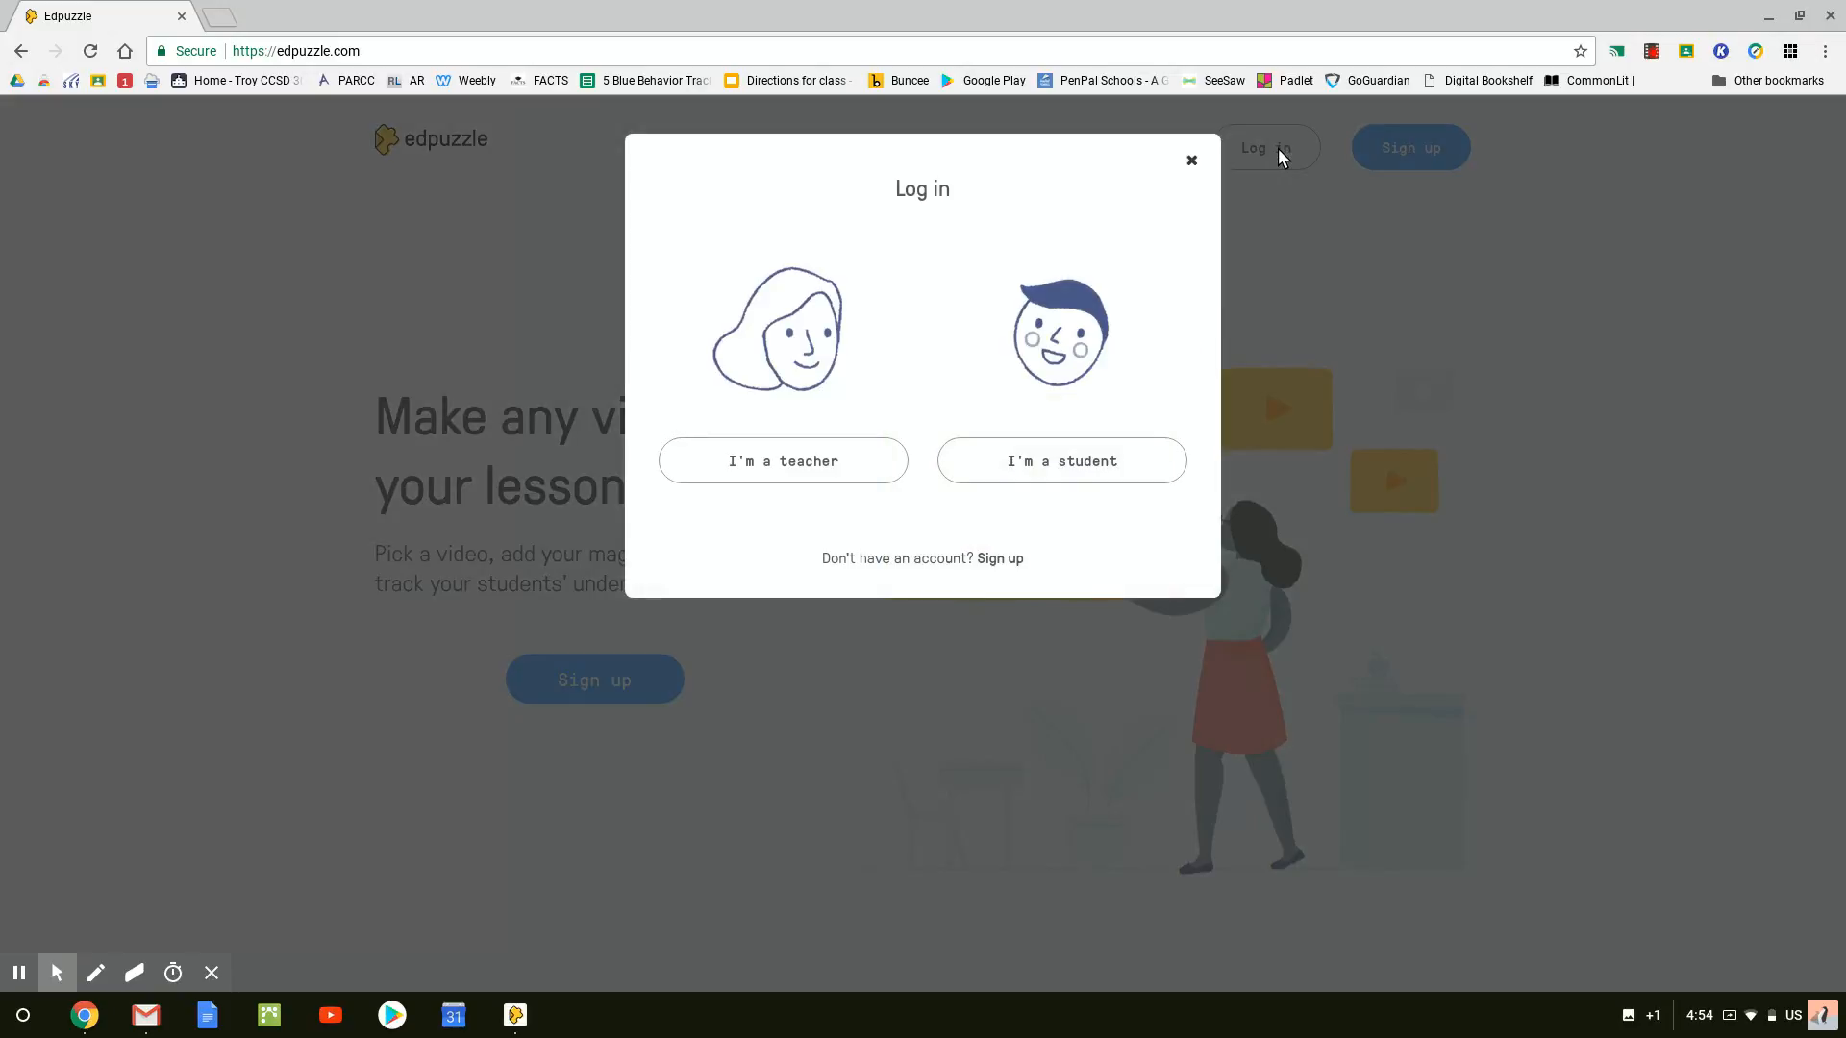
click(806, 461)
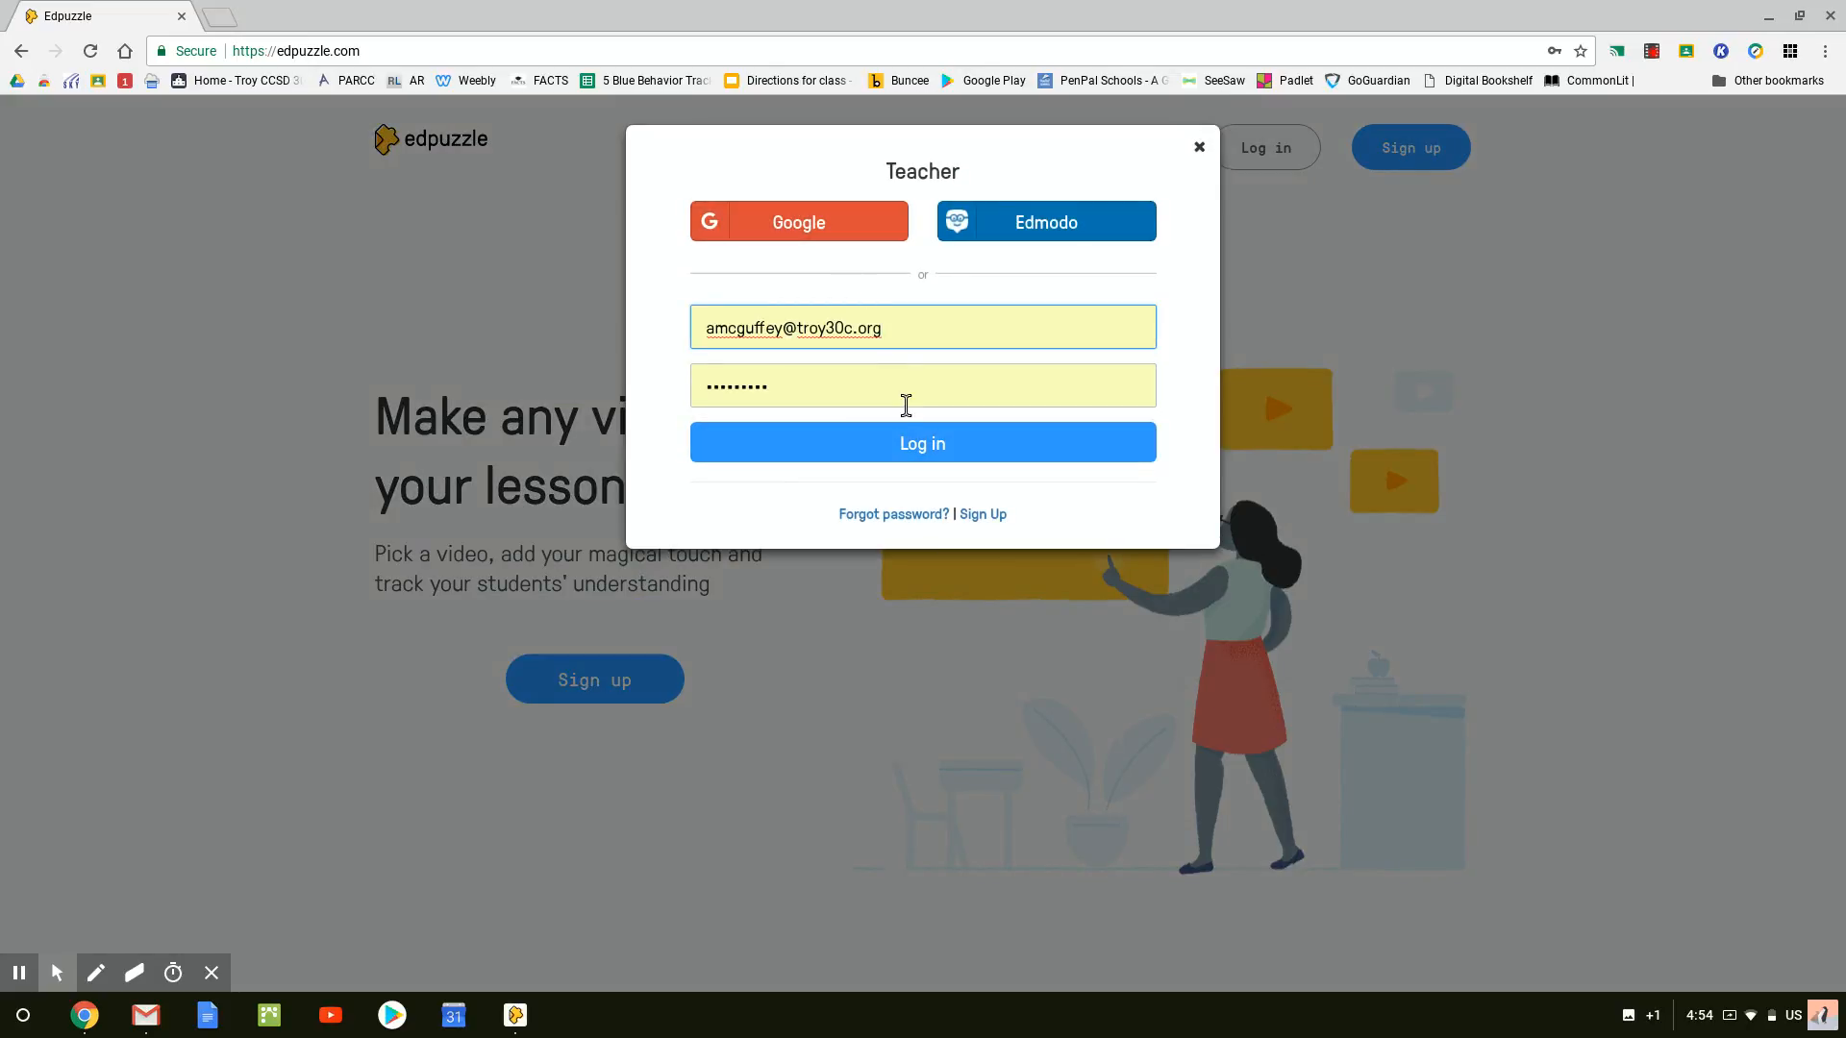
click(932, 452)
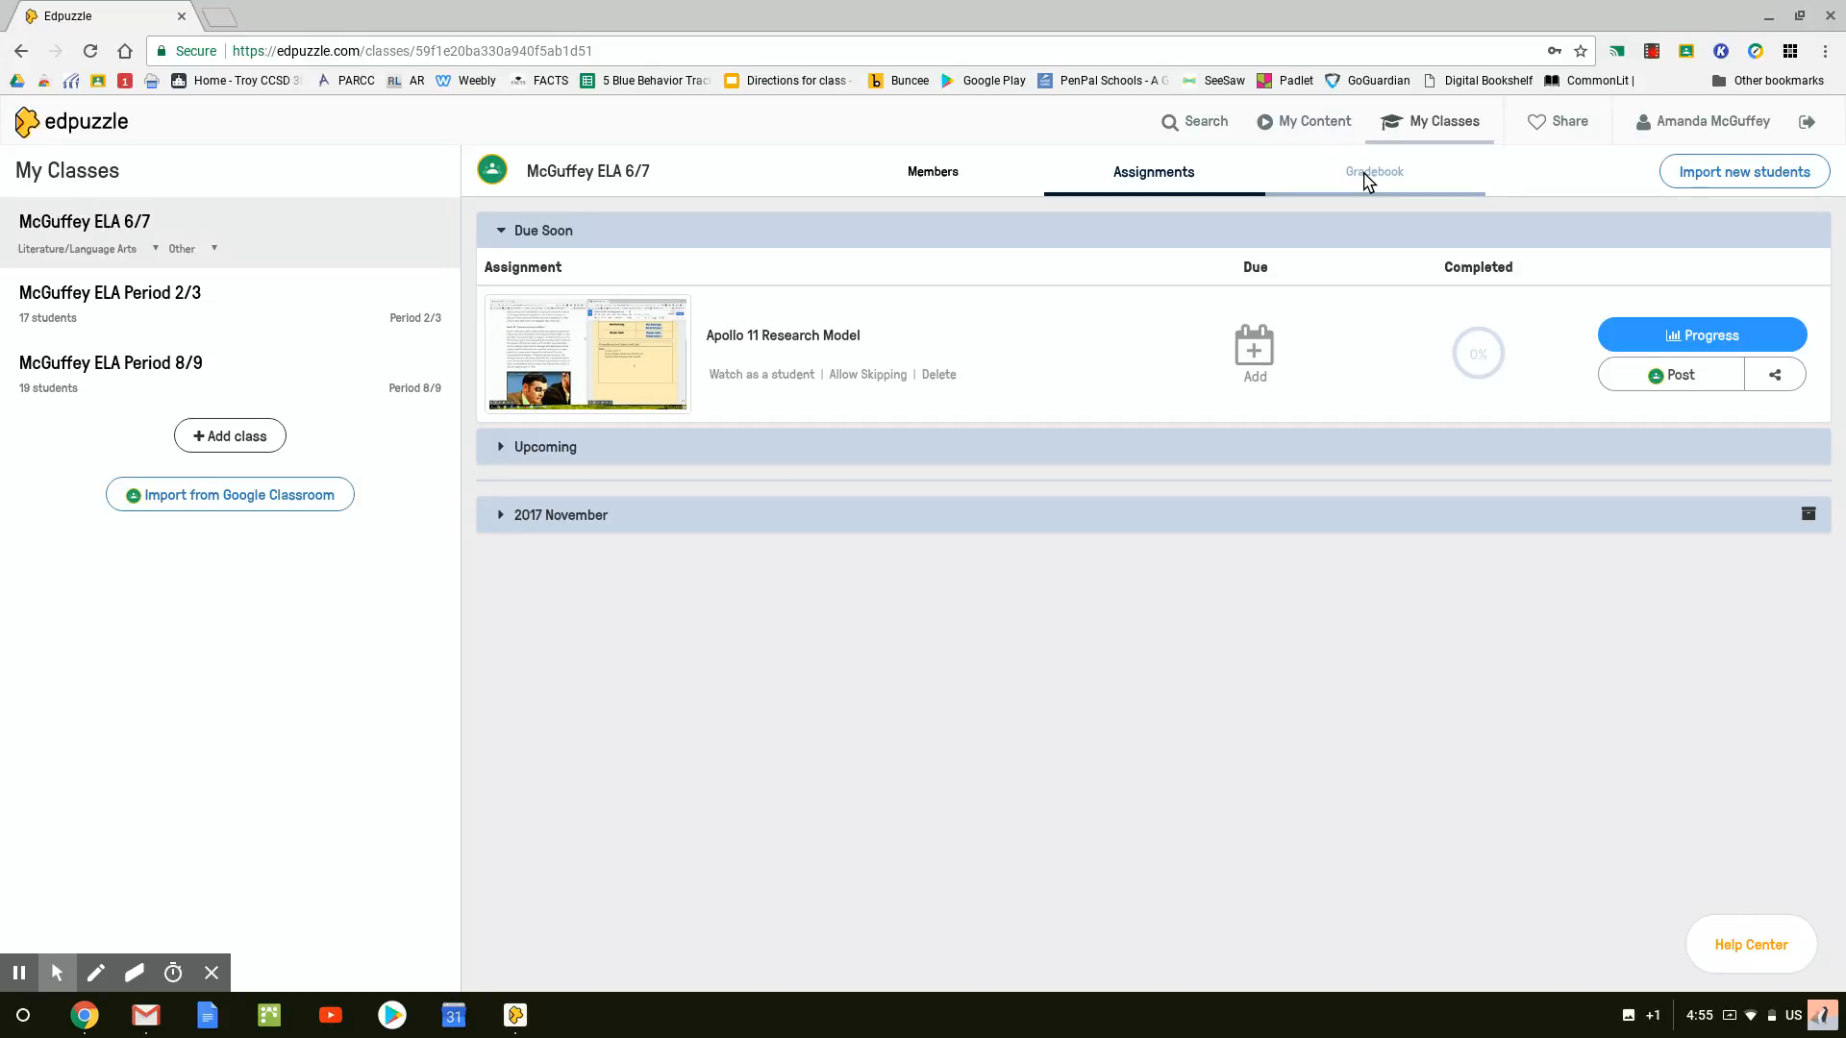
- Search the YouTube channel for "Apollo 11" videos
click(1206, 123)
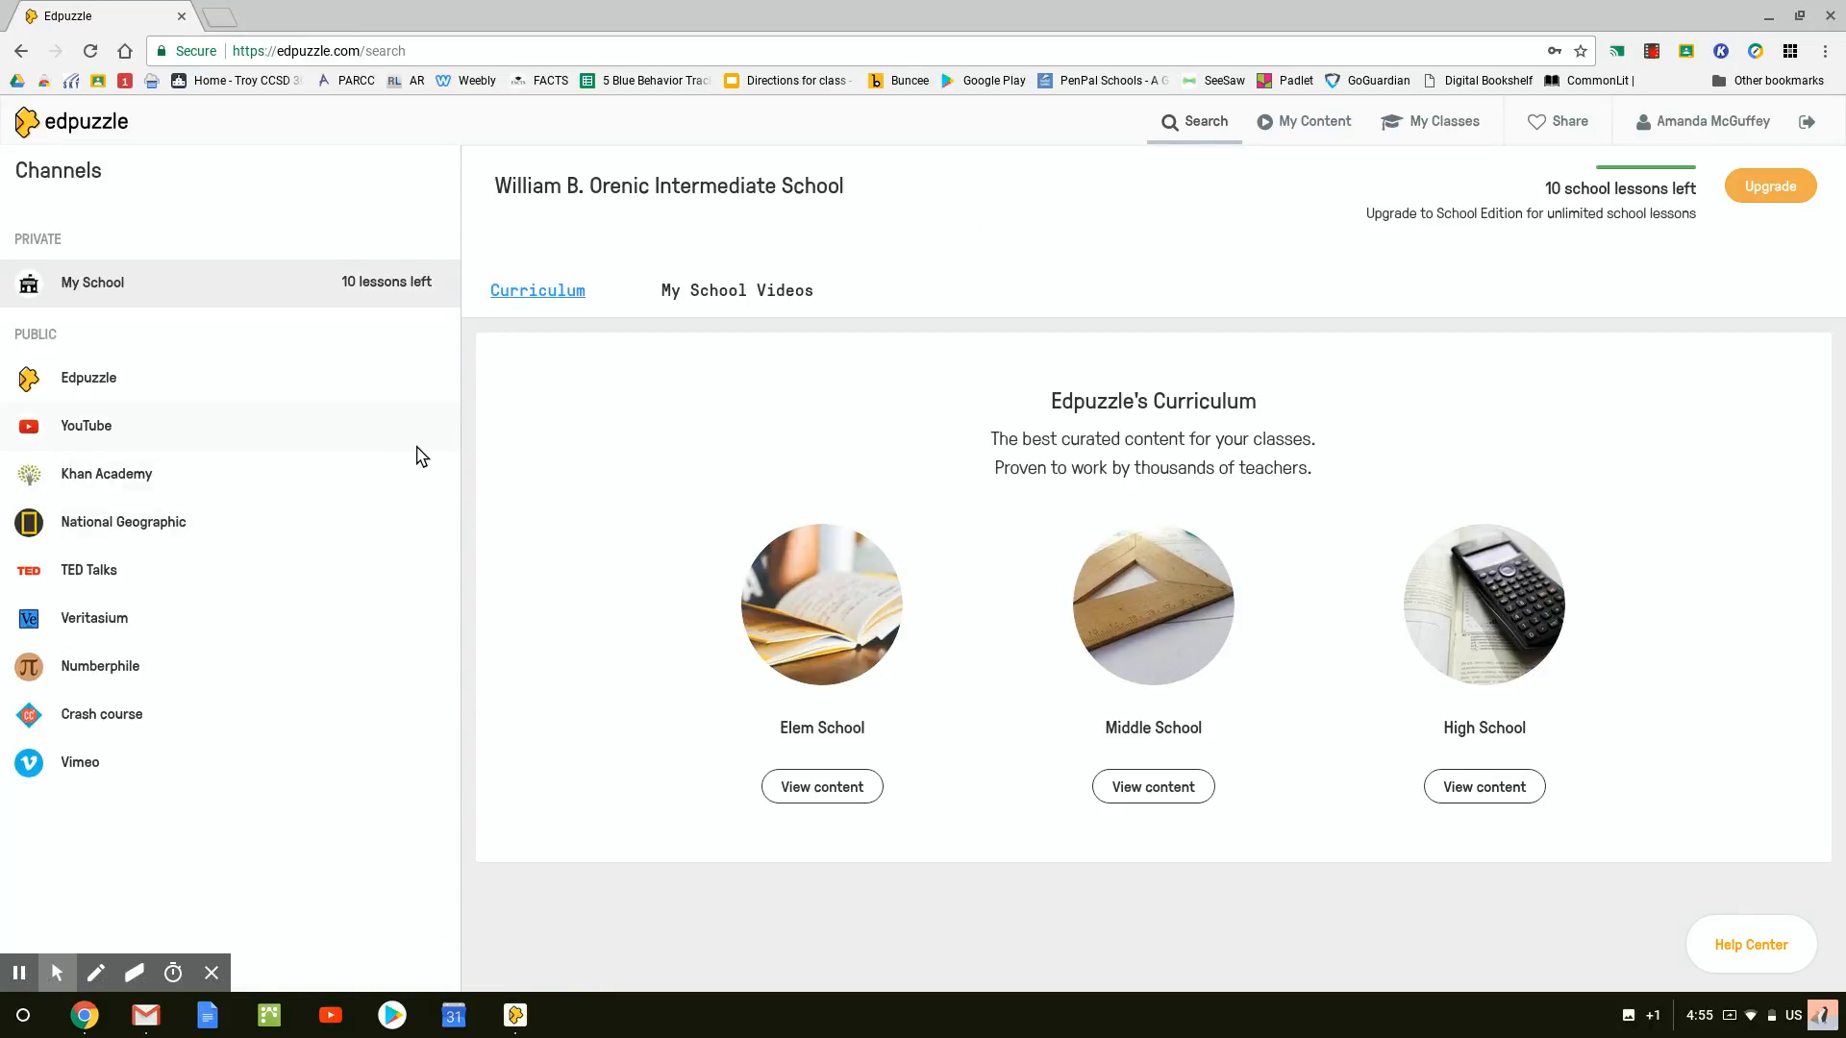
click(85, 428)
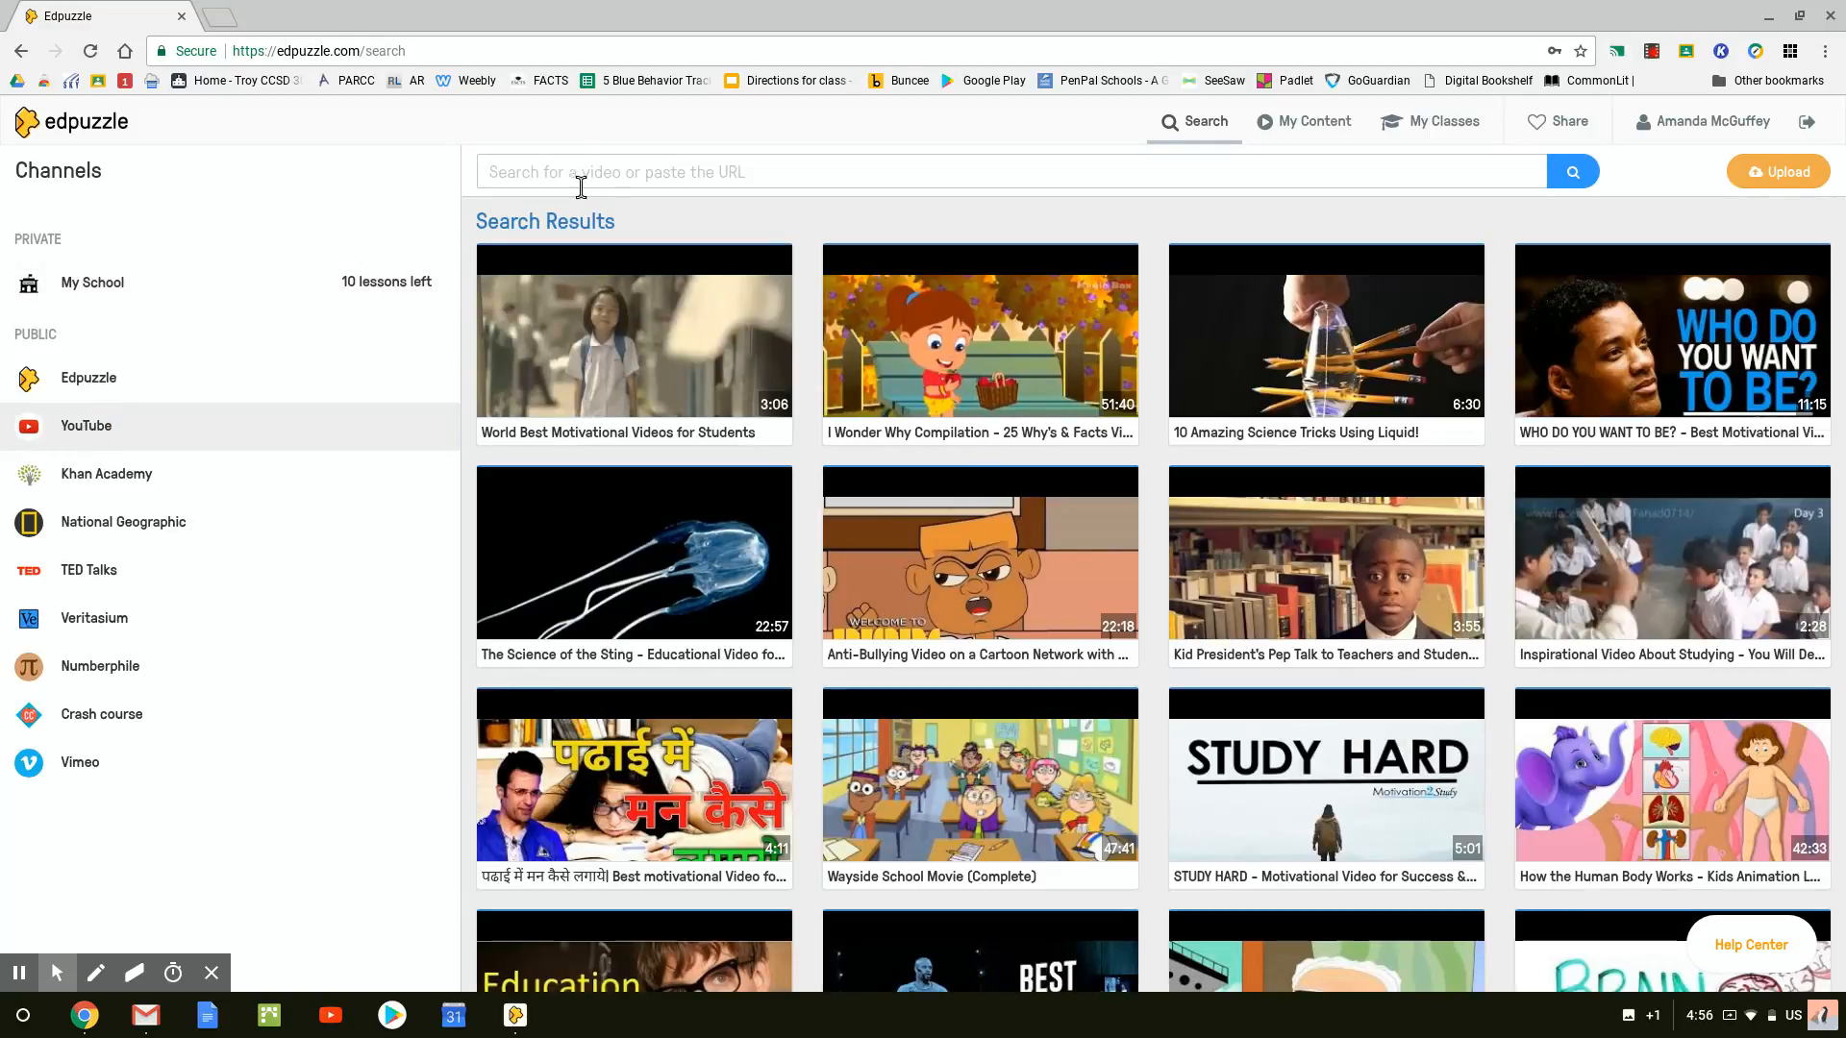
click(579, 173)
click(578, 173)
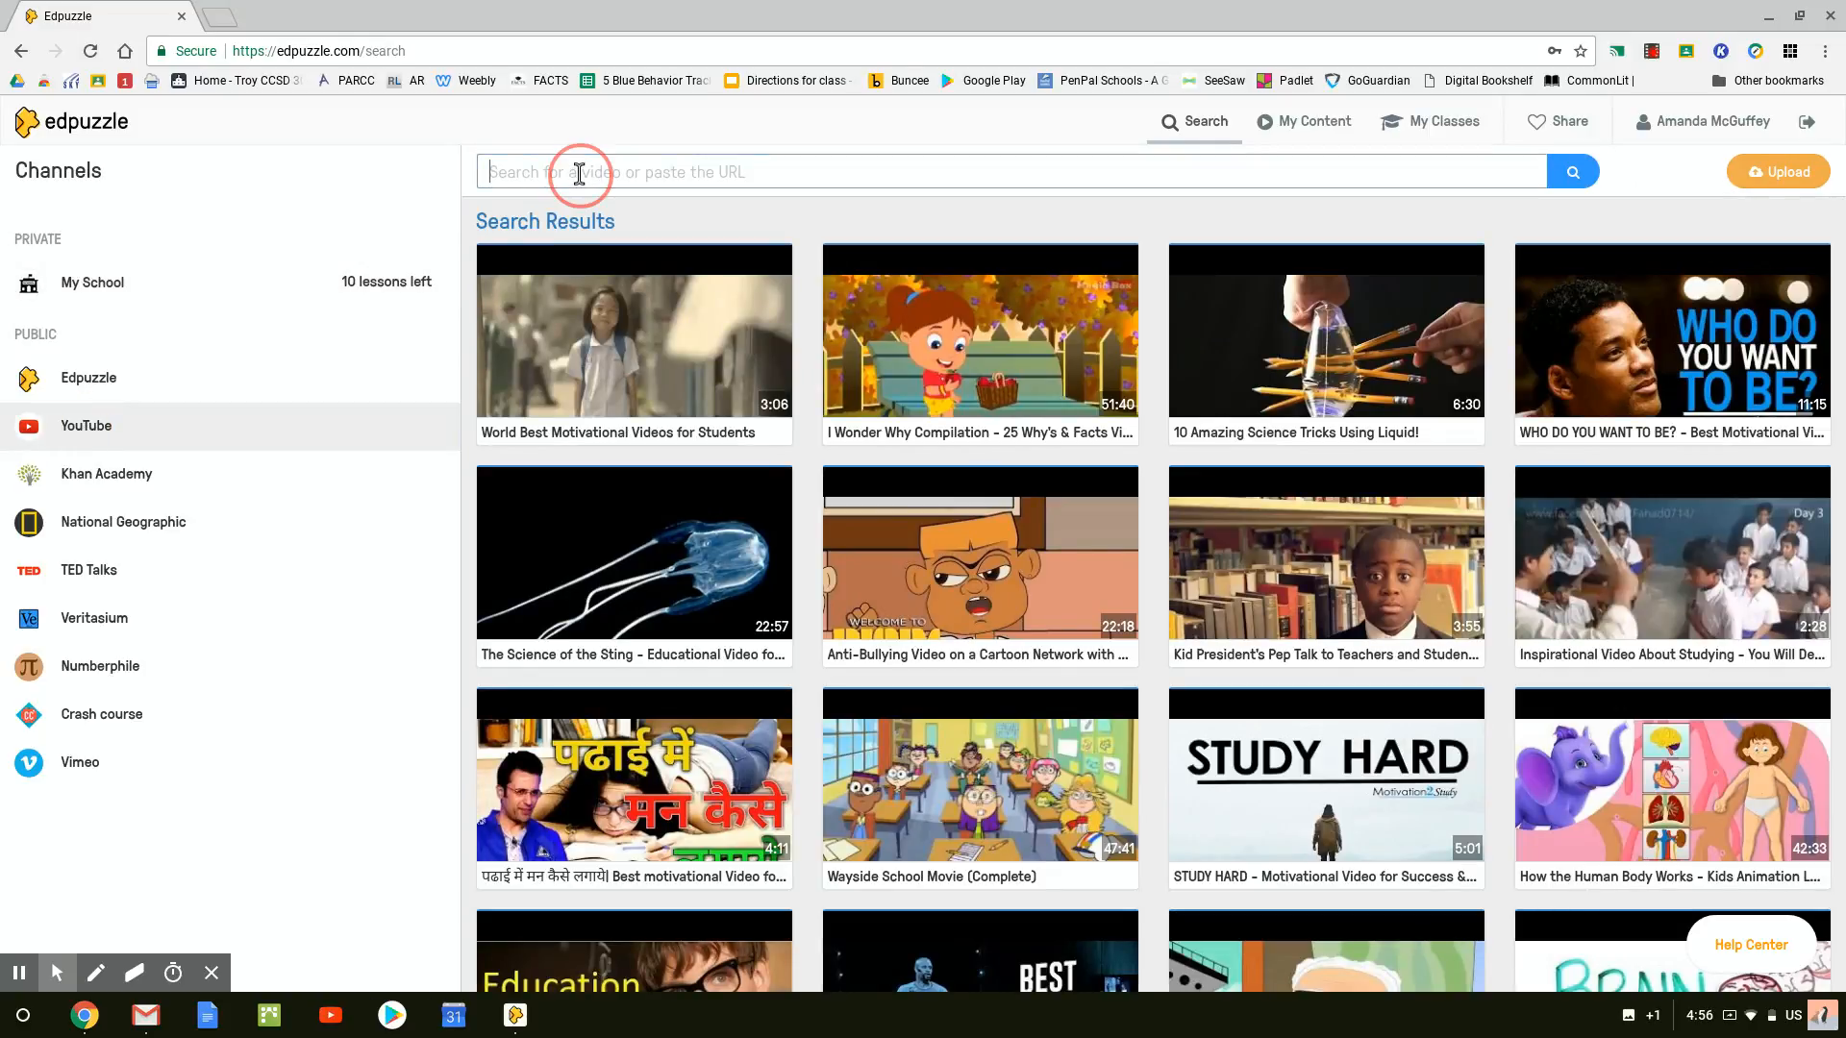
text(Apollo 1)
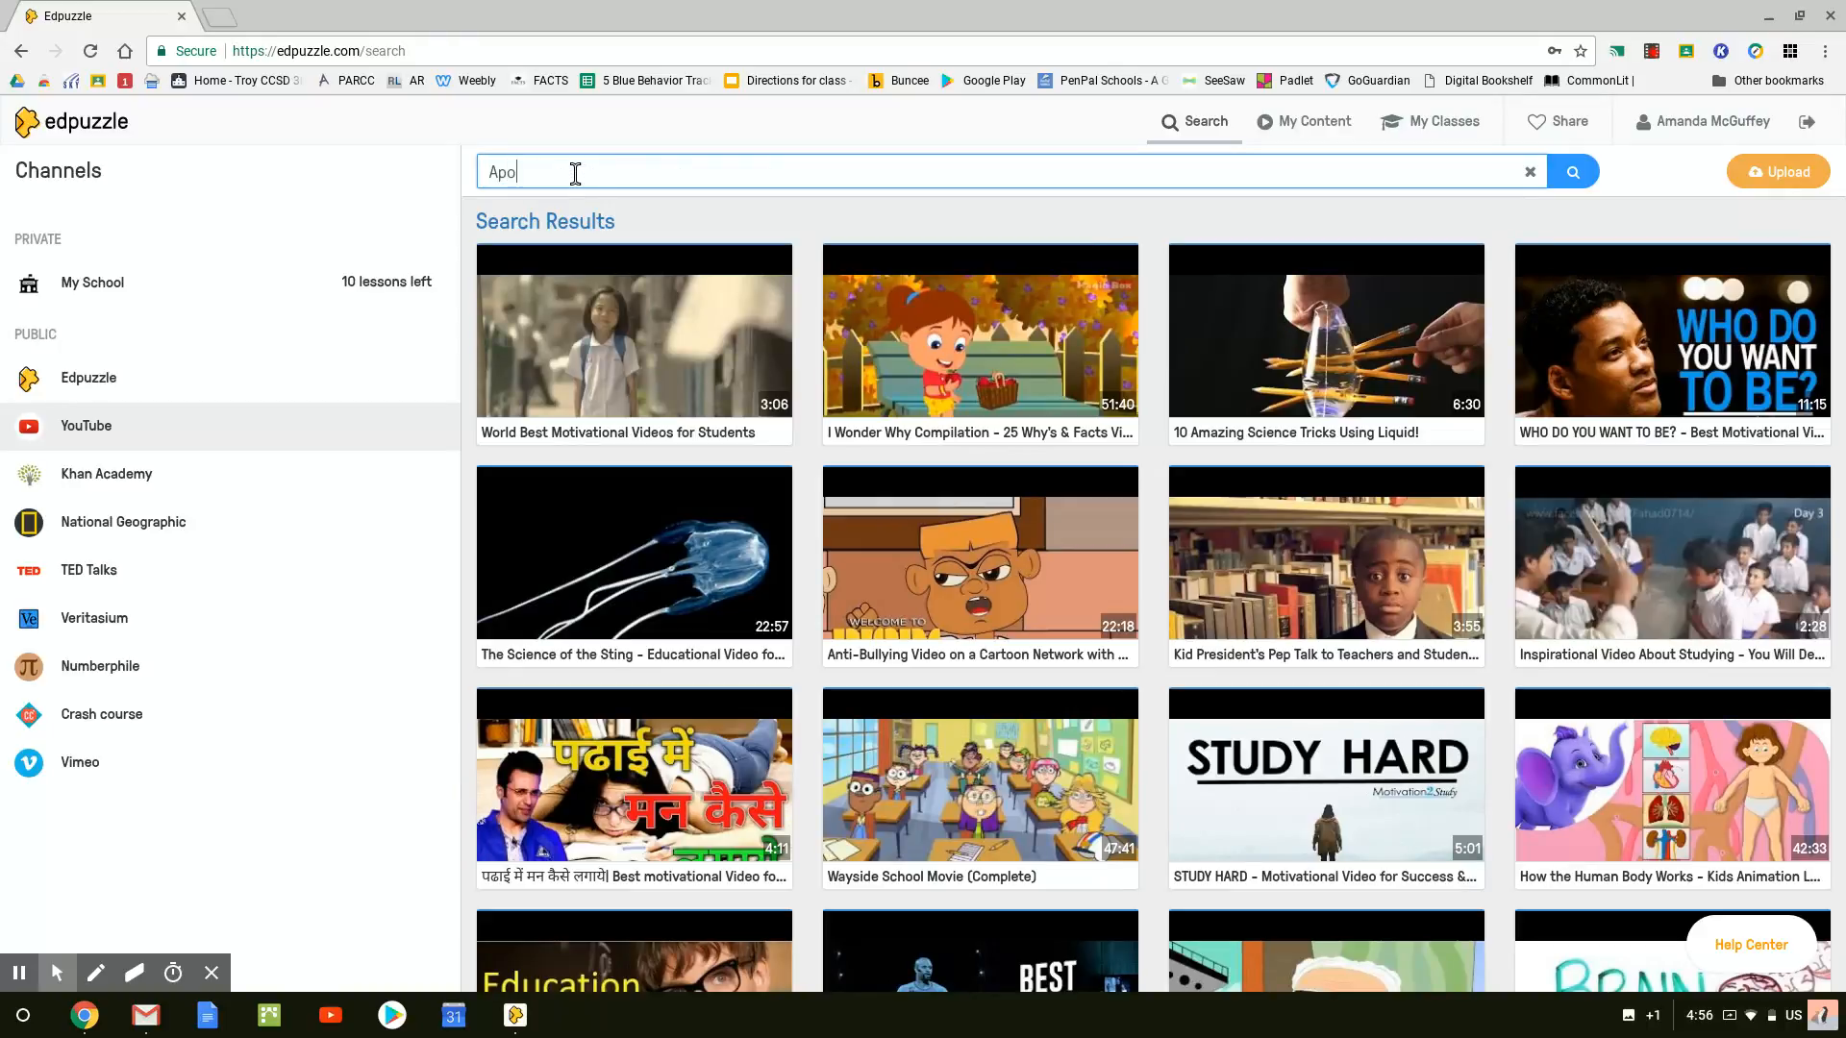
text(1)
key(Return)
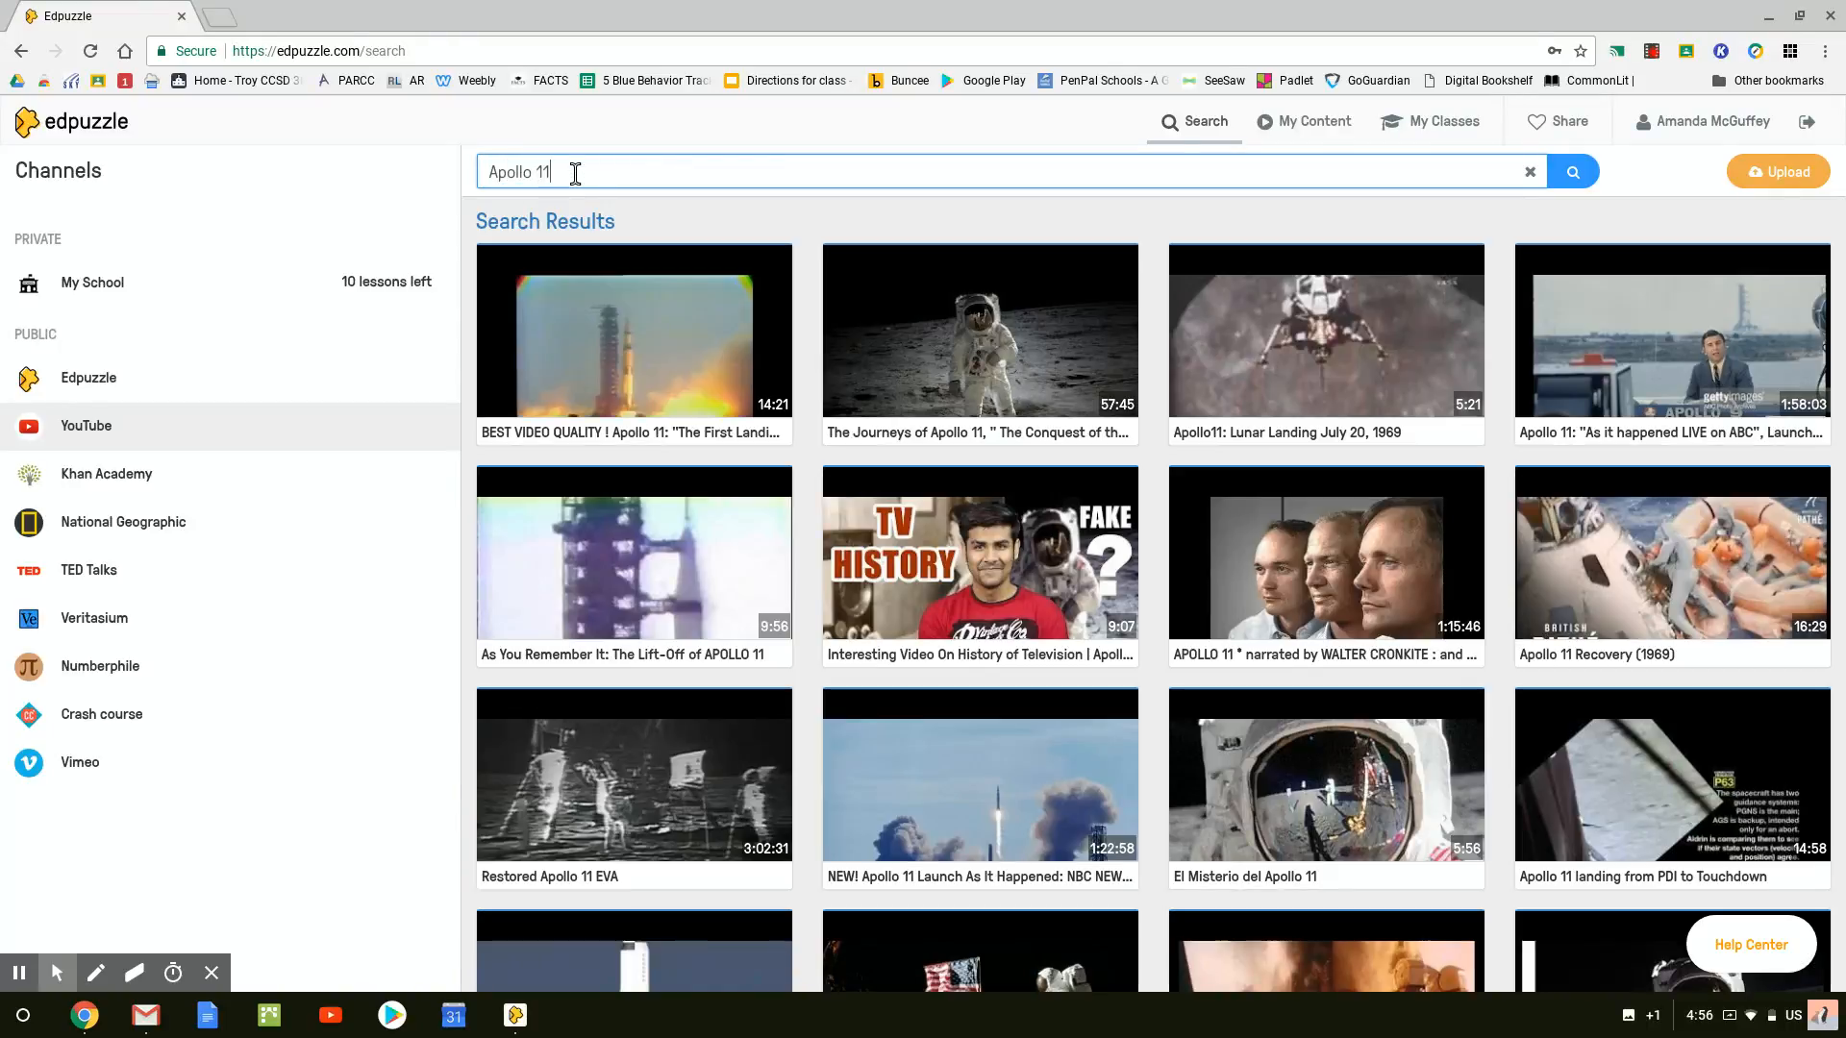
- Choose the 57:45 video "The Journeys of Apollo 11" from the search results to use it in a lesson
mouse_move(1219, 279)
mouse_move(995, 636)
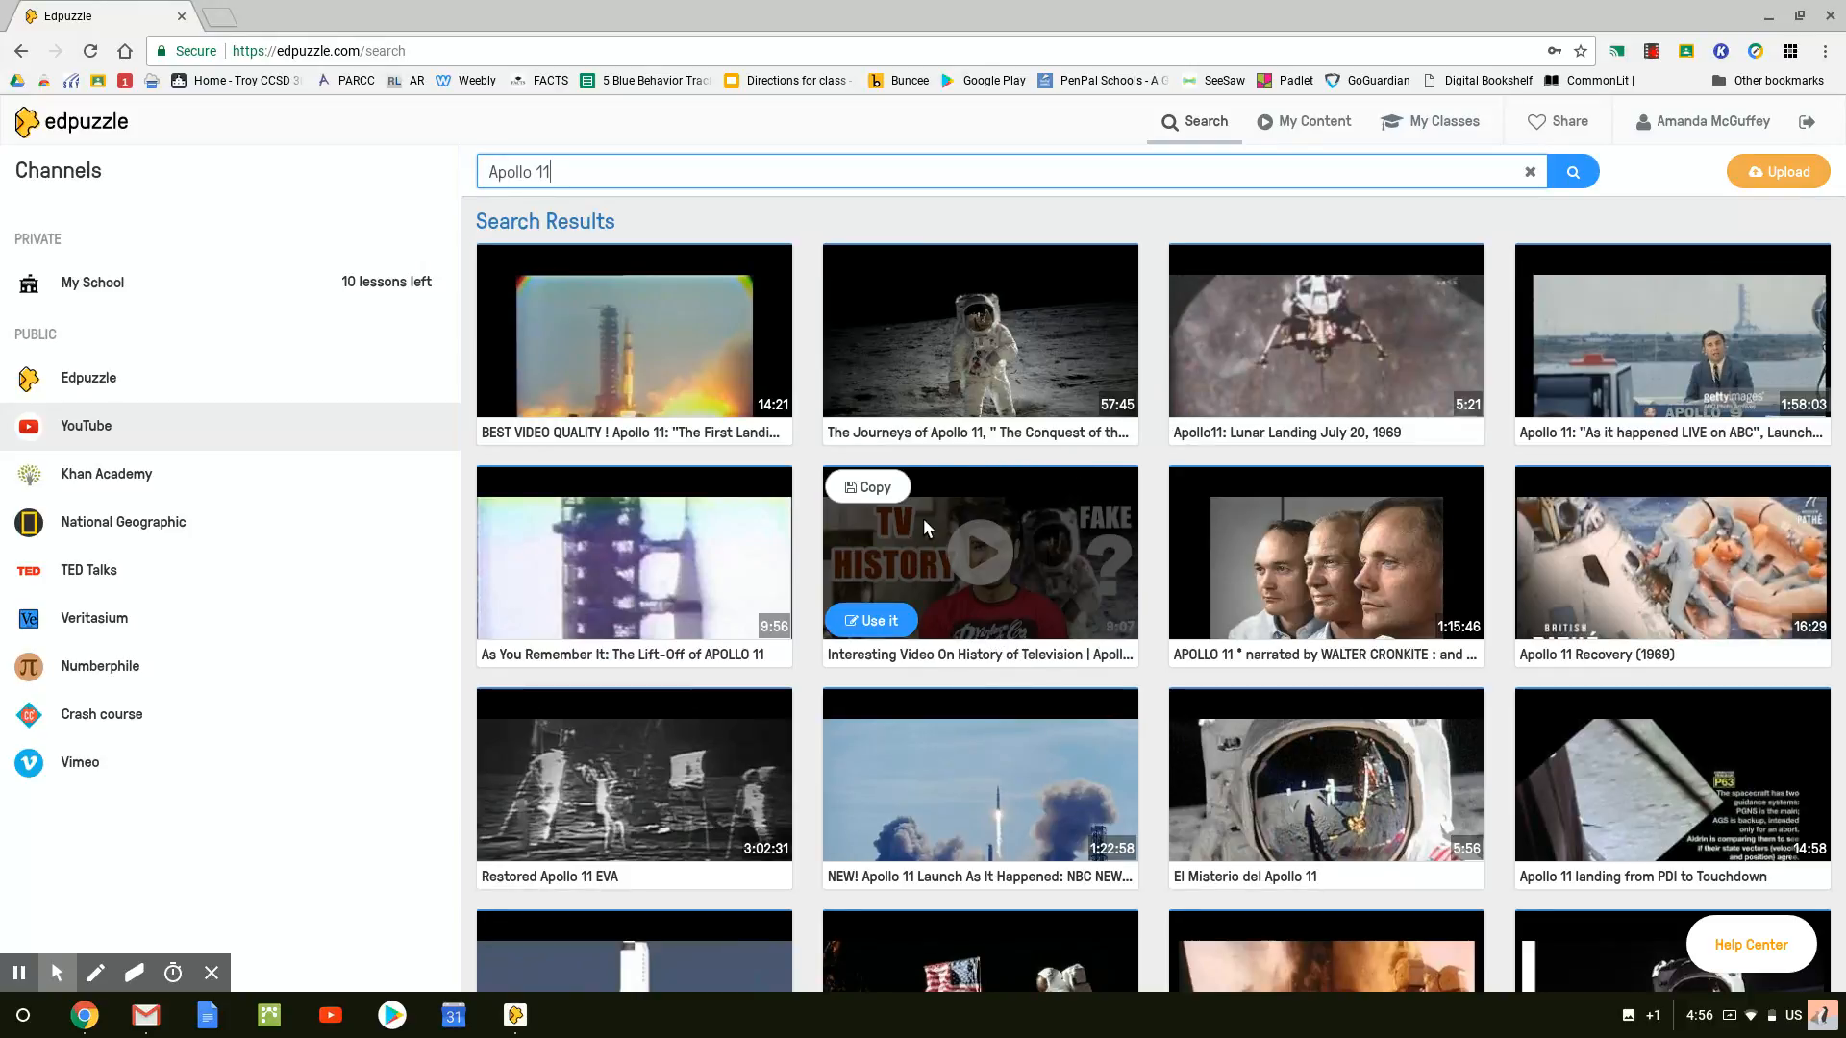
mouse_move(1062, 368)
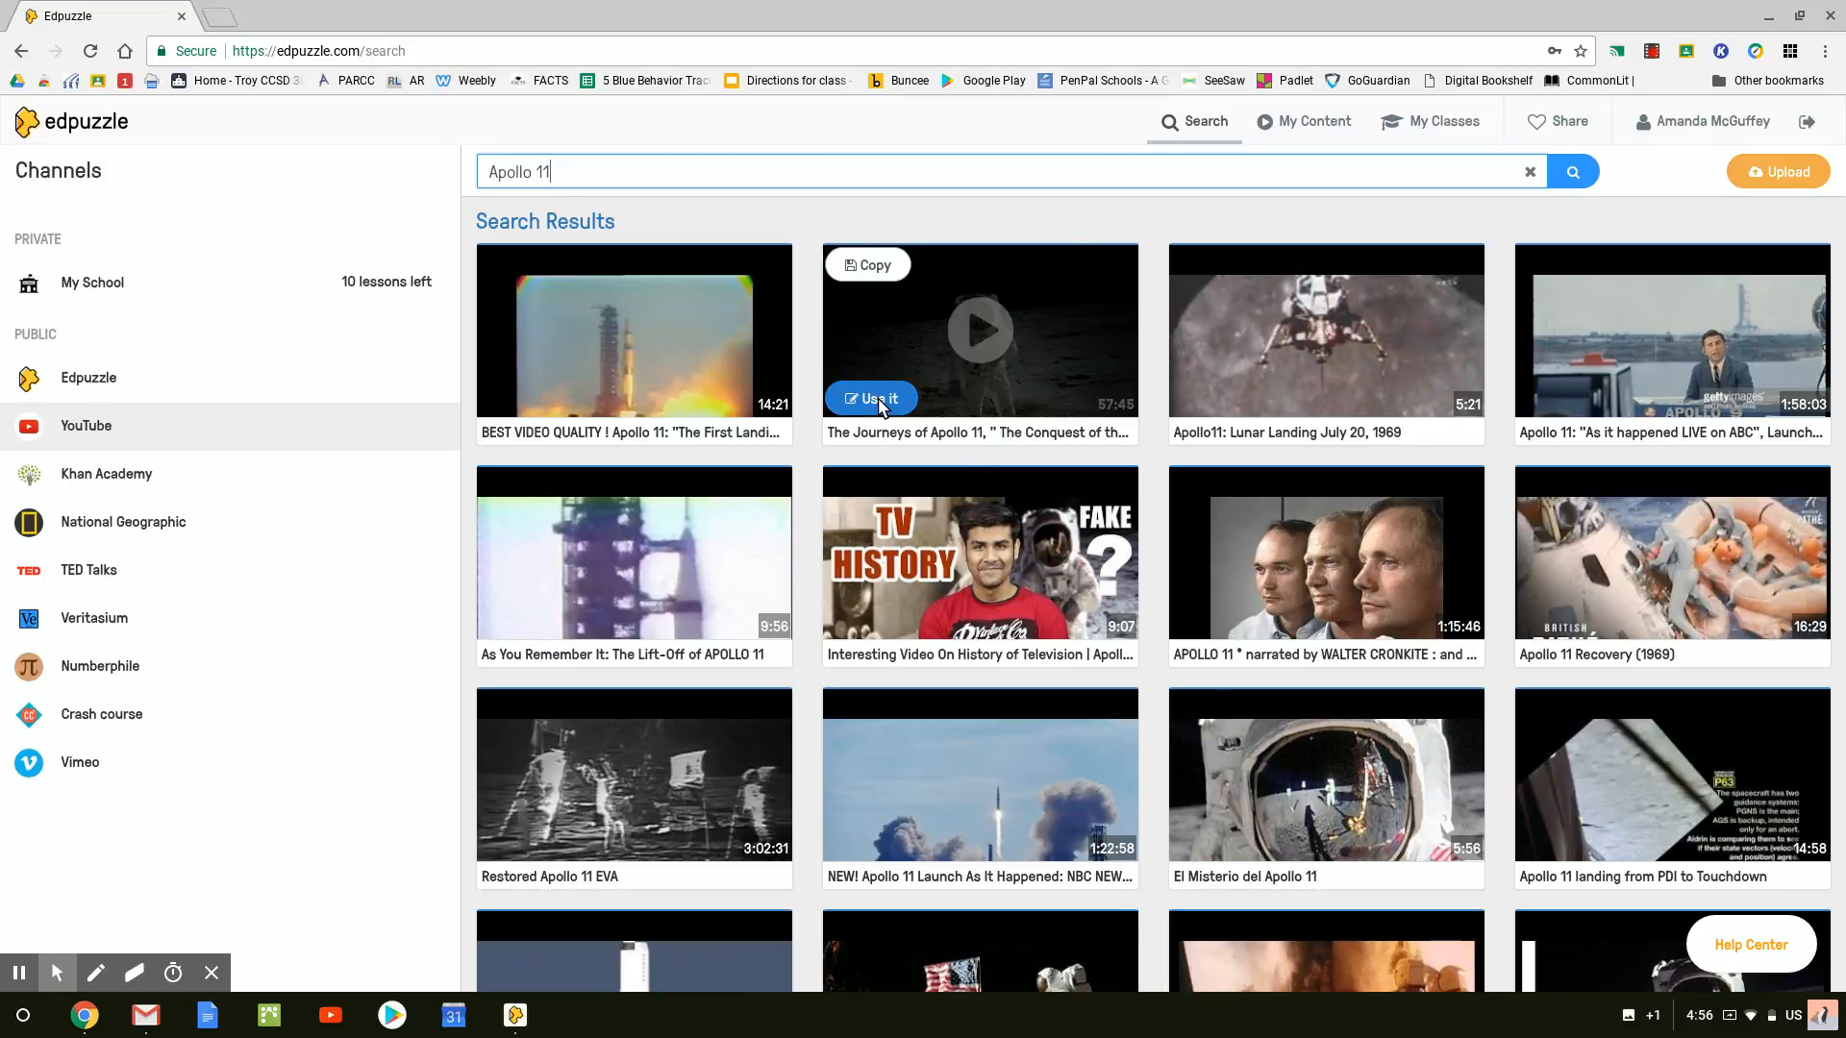
click(882, 406)
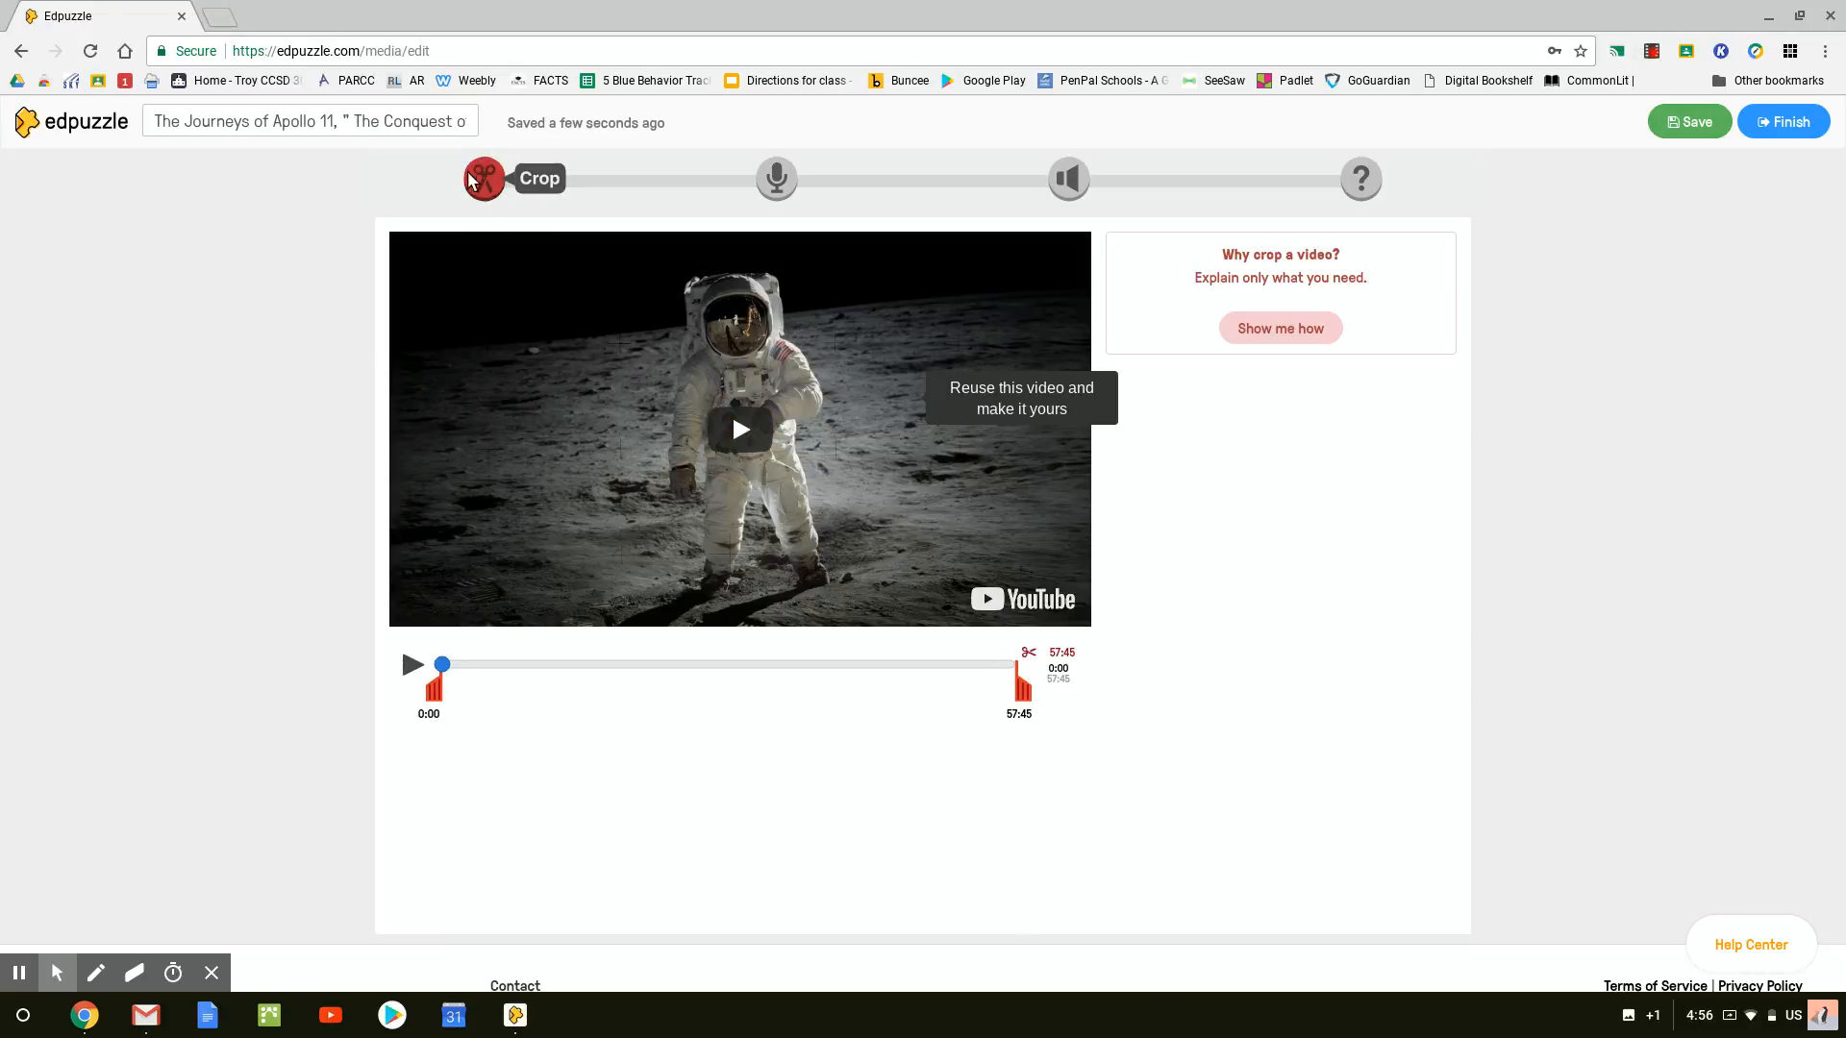
- Crop the video to start at about 12:25 and end at about 31:26, and pause playback
mouse_move(1025, 688)
mouse_down()
mouse_move(657, 702)
mouse_move(757, 702)
mouse_up()
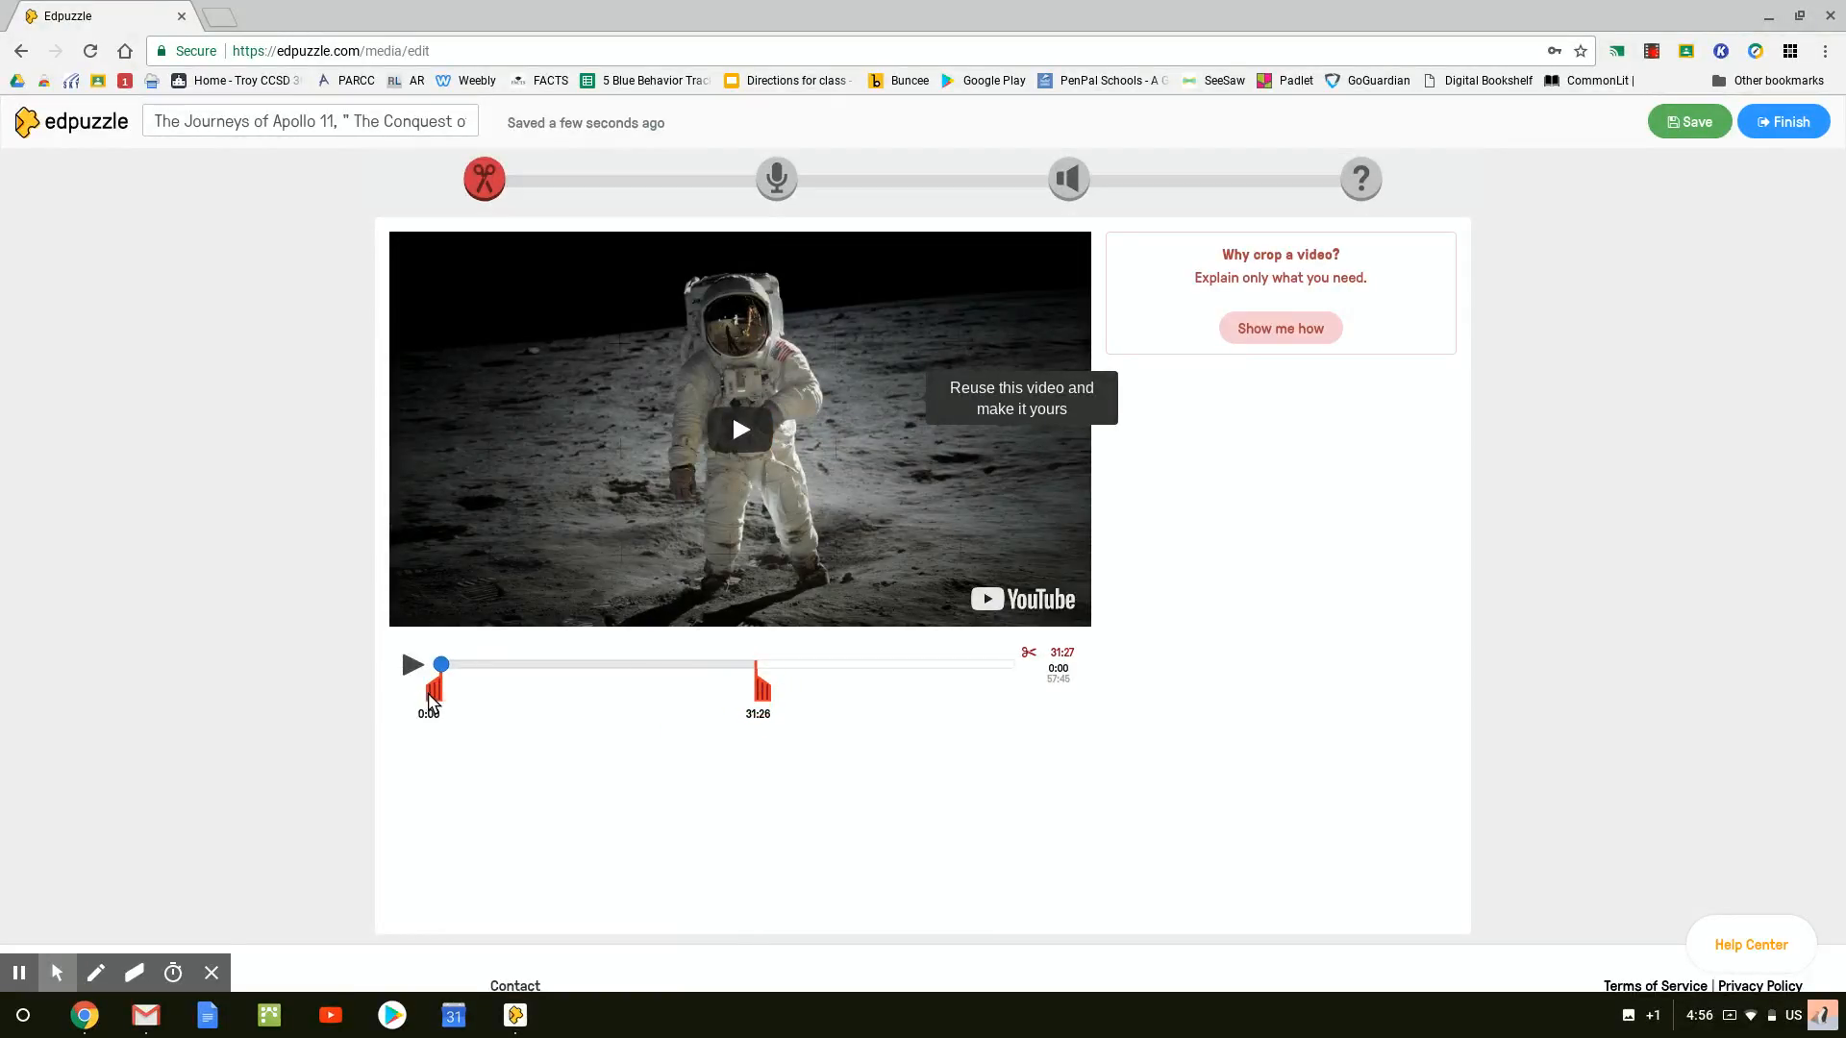
drag(426, 703, 560, 712)
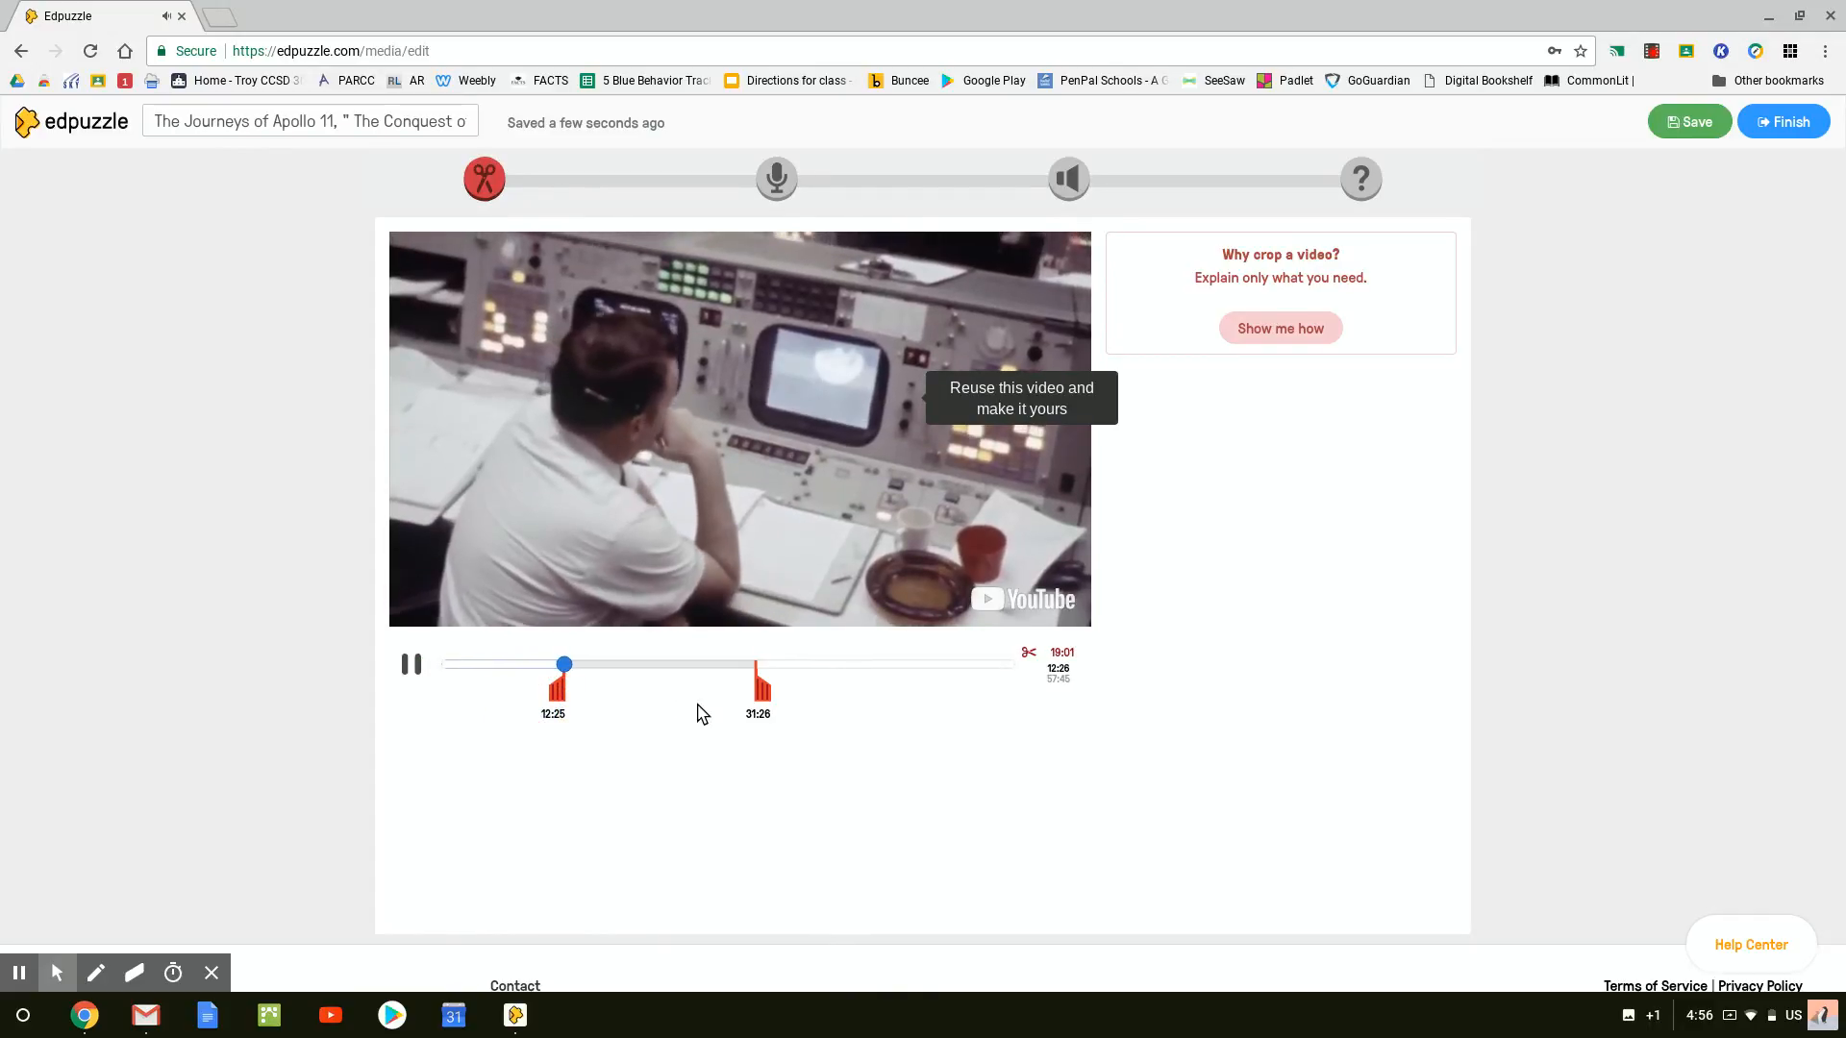
click(411, 666)
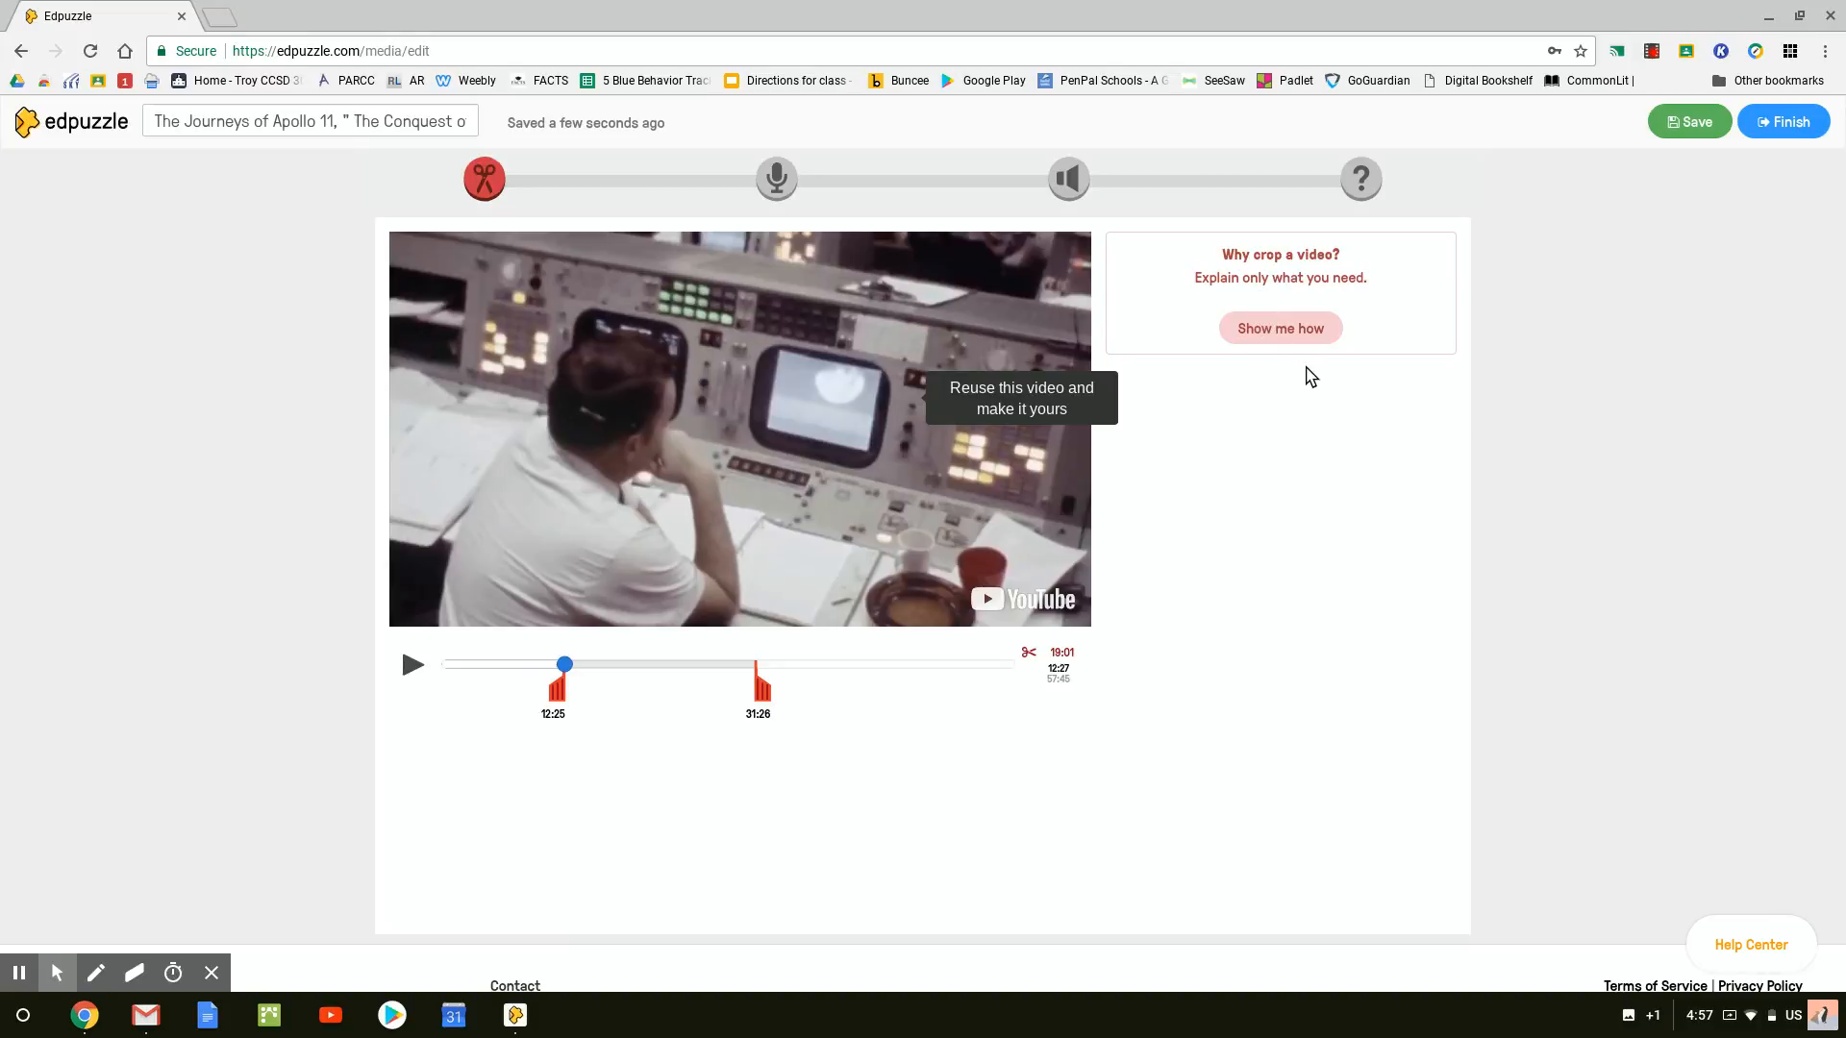
- View the audio track and audio notes stages of the video editor
click(776, 180)
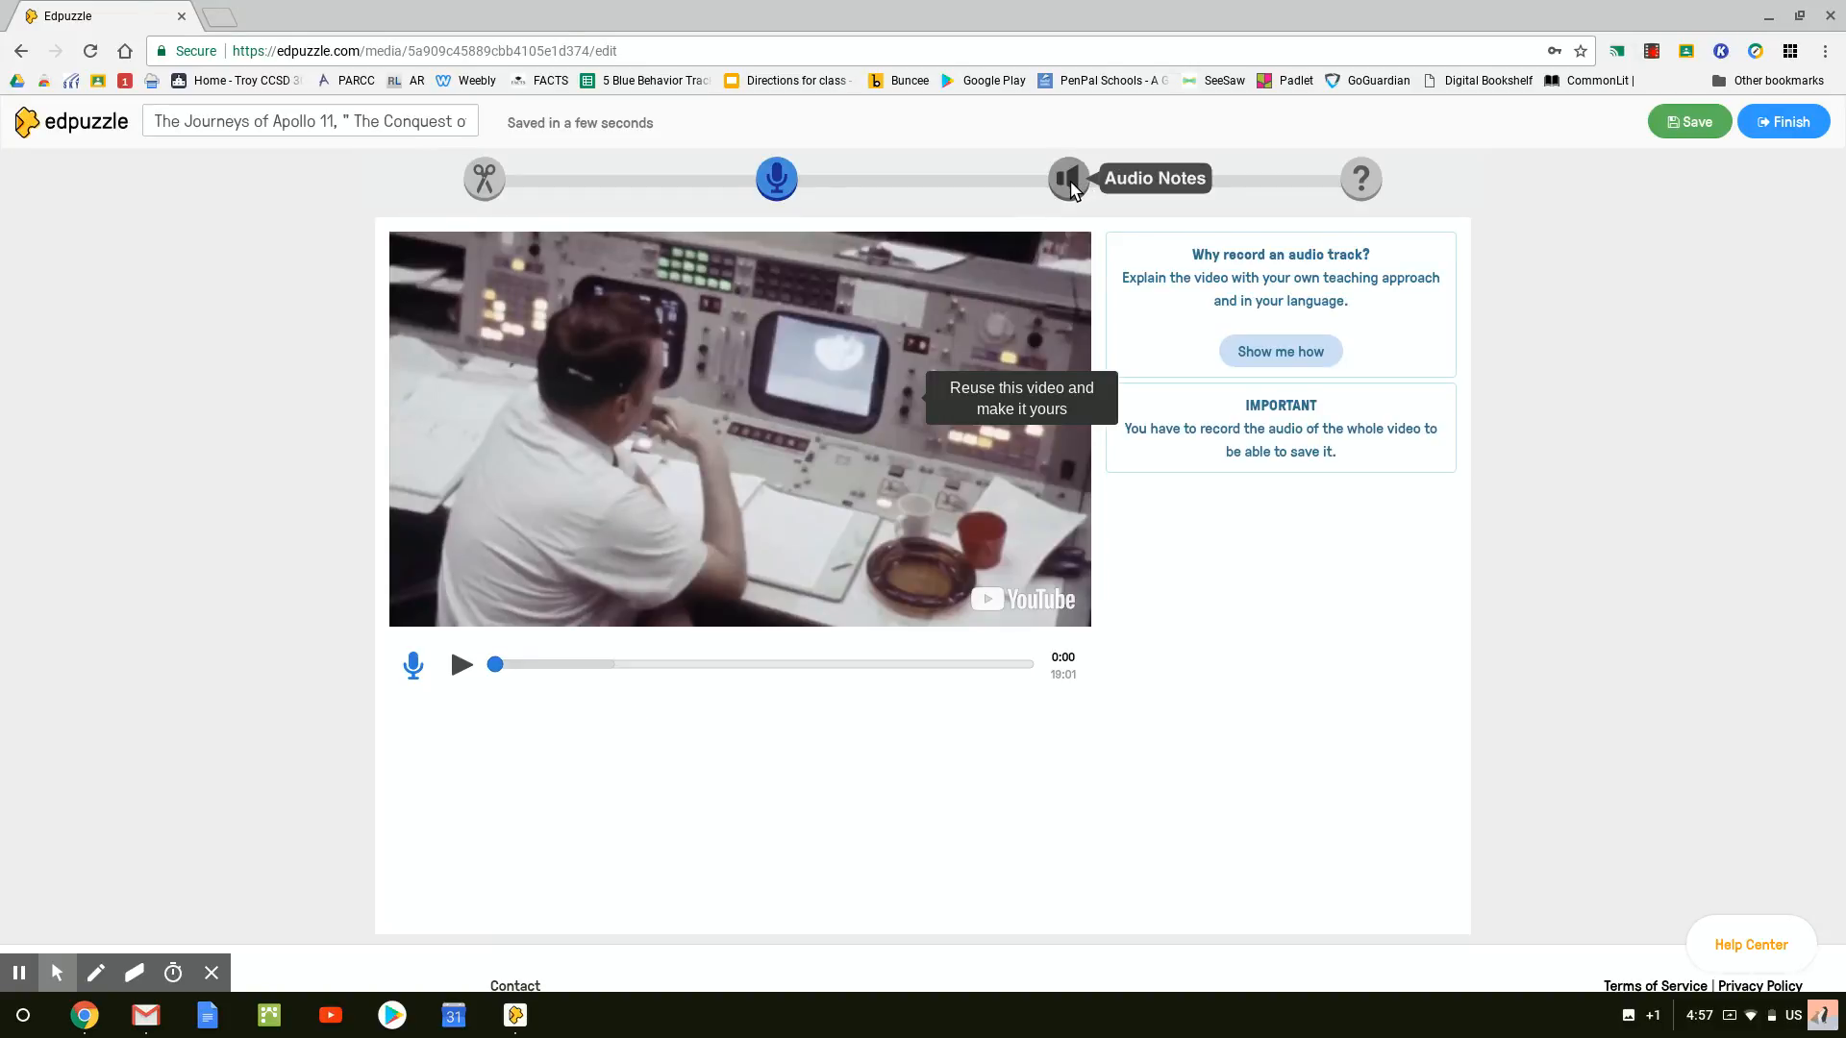
click(1071, 183)
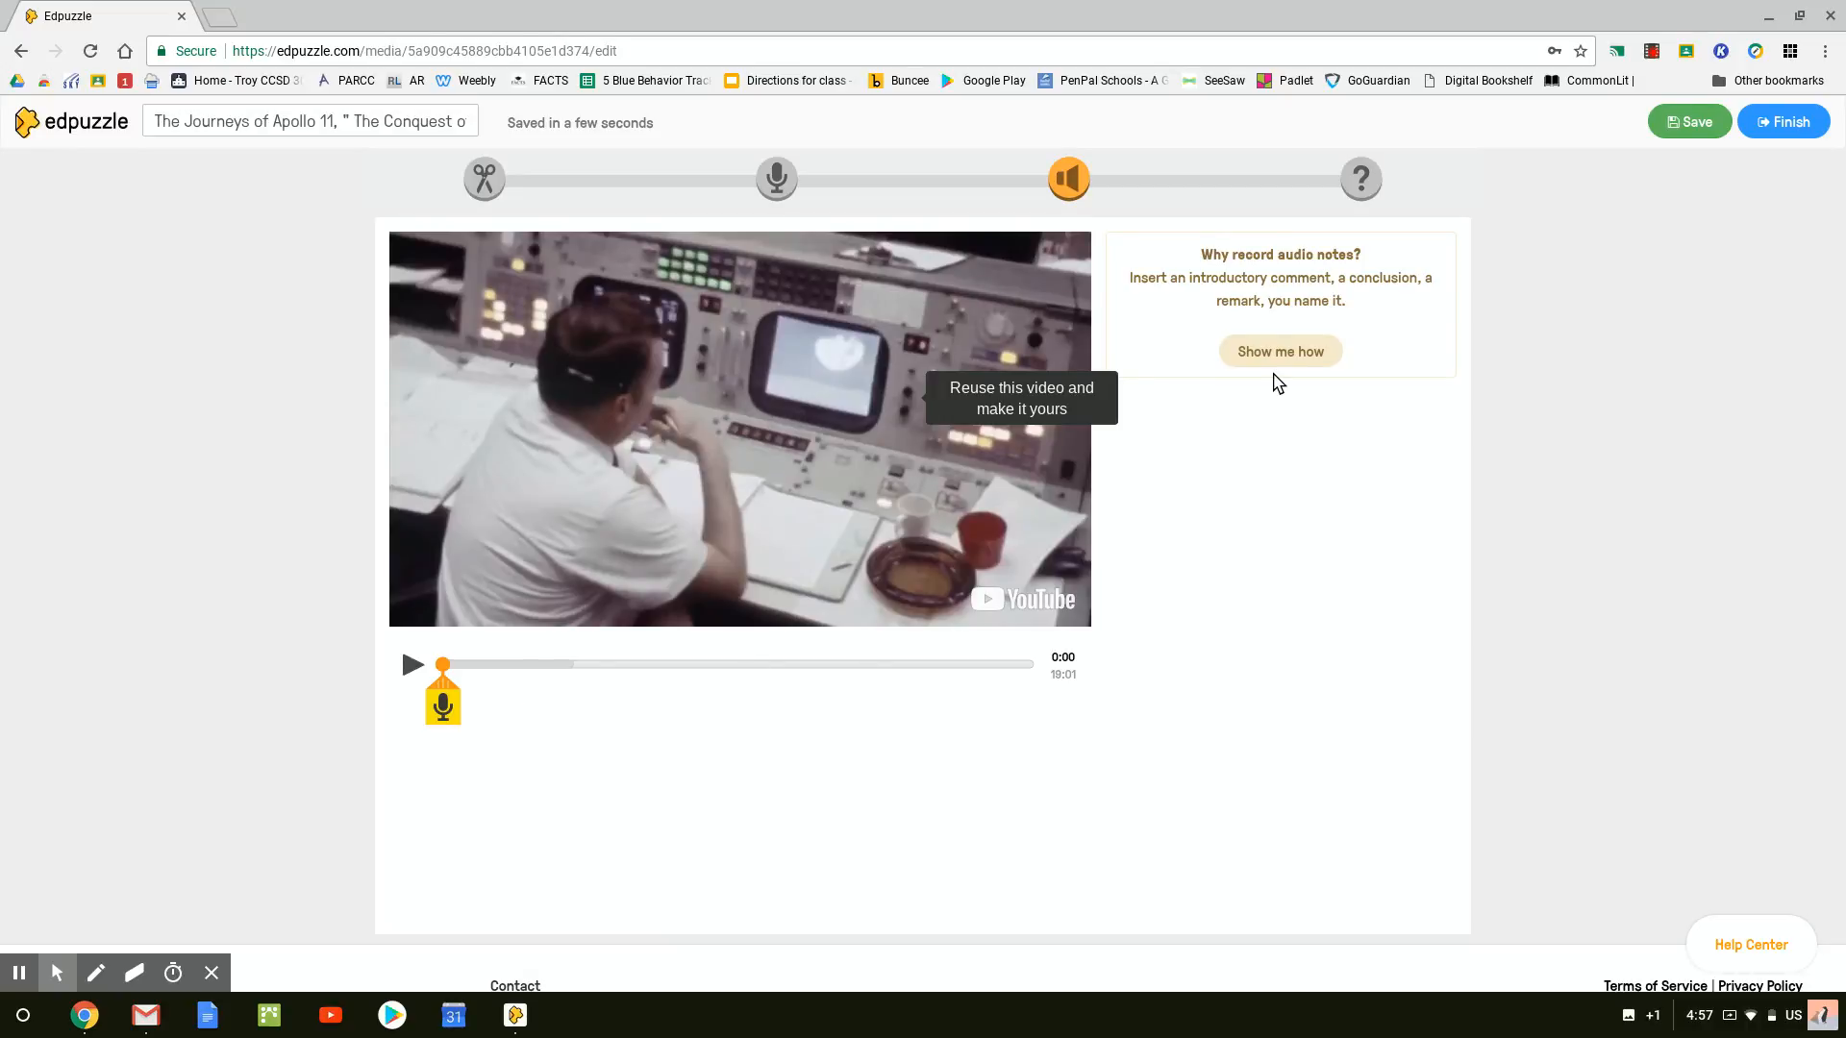
- Insert a quiz question at about 3:14 in the cropped video and make it multiple choice
click(1358, 188)
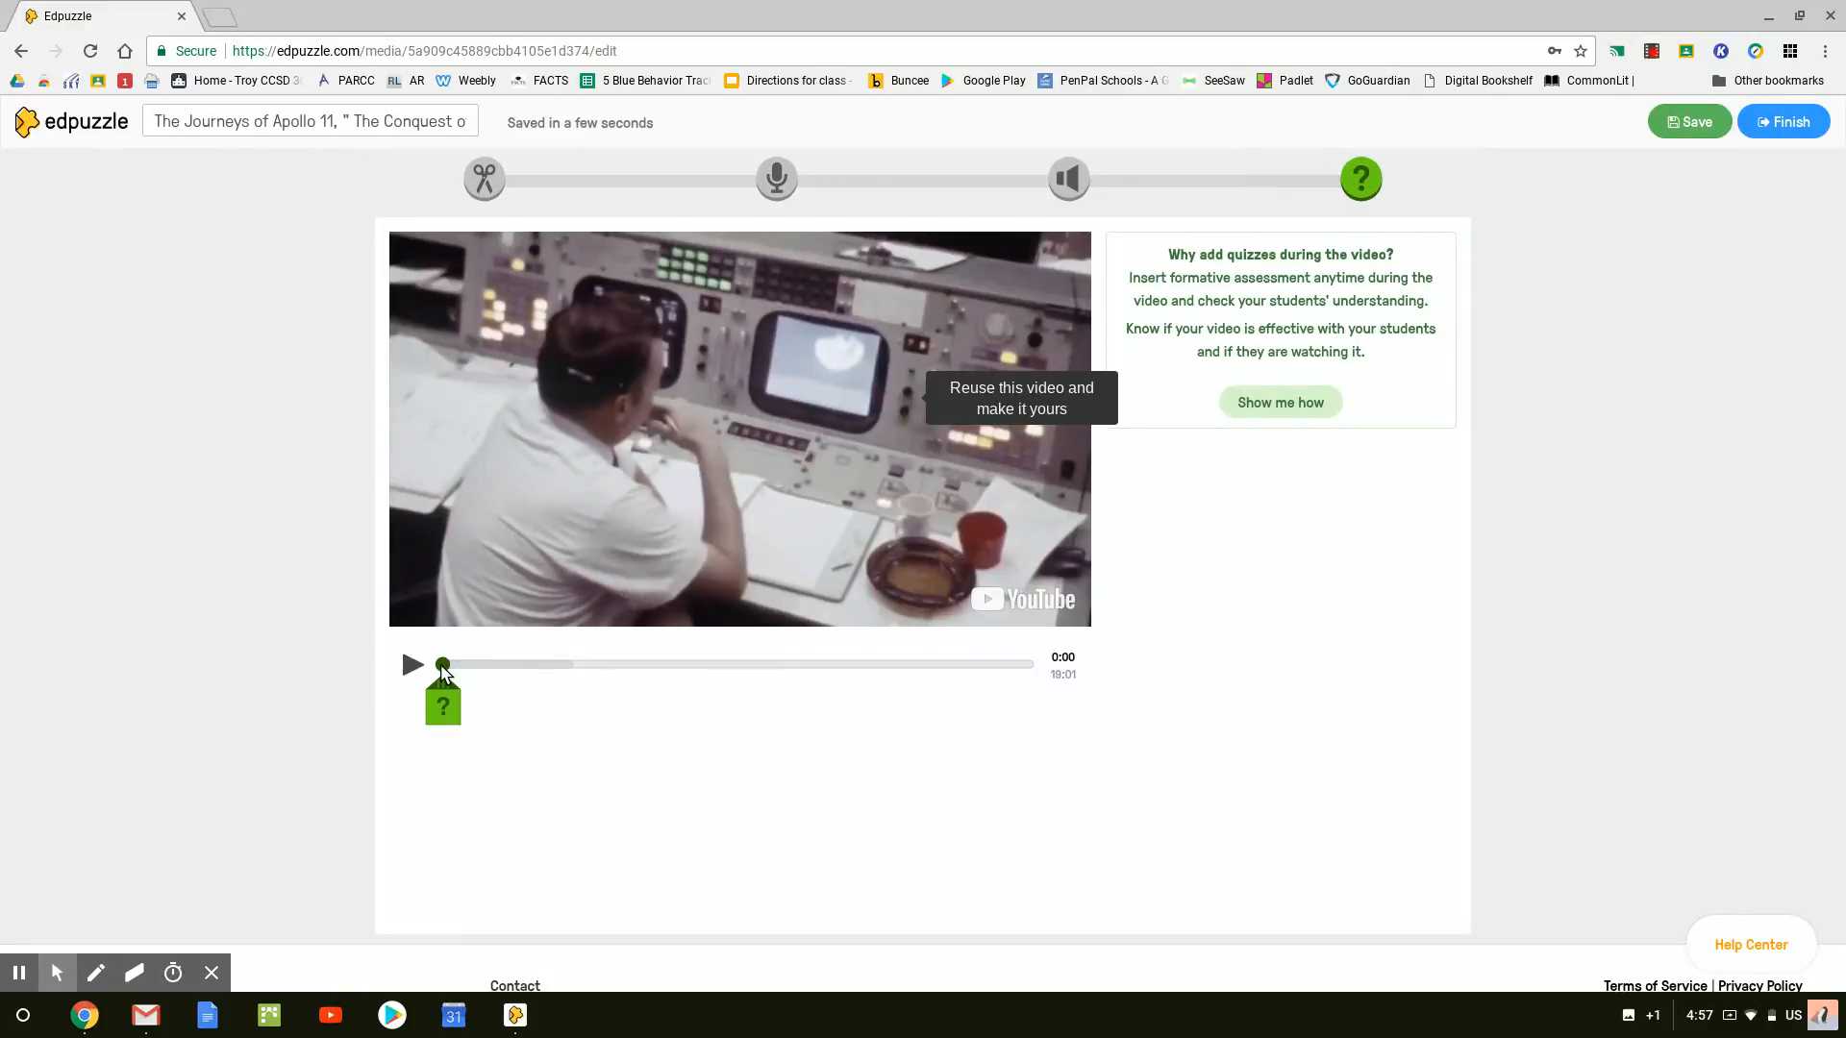
drag(442, 665, 545, 666)
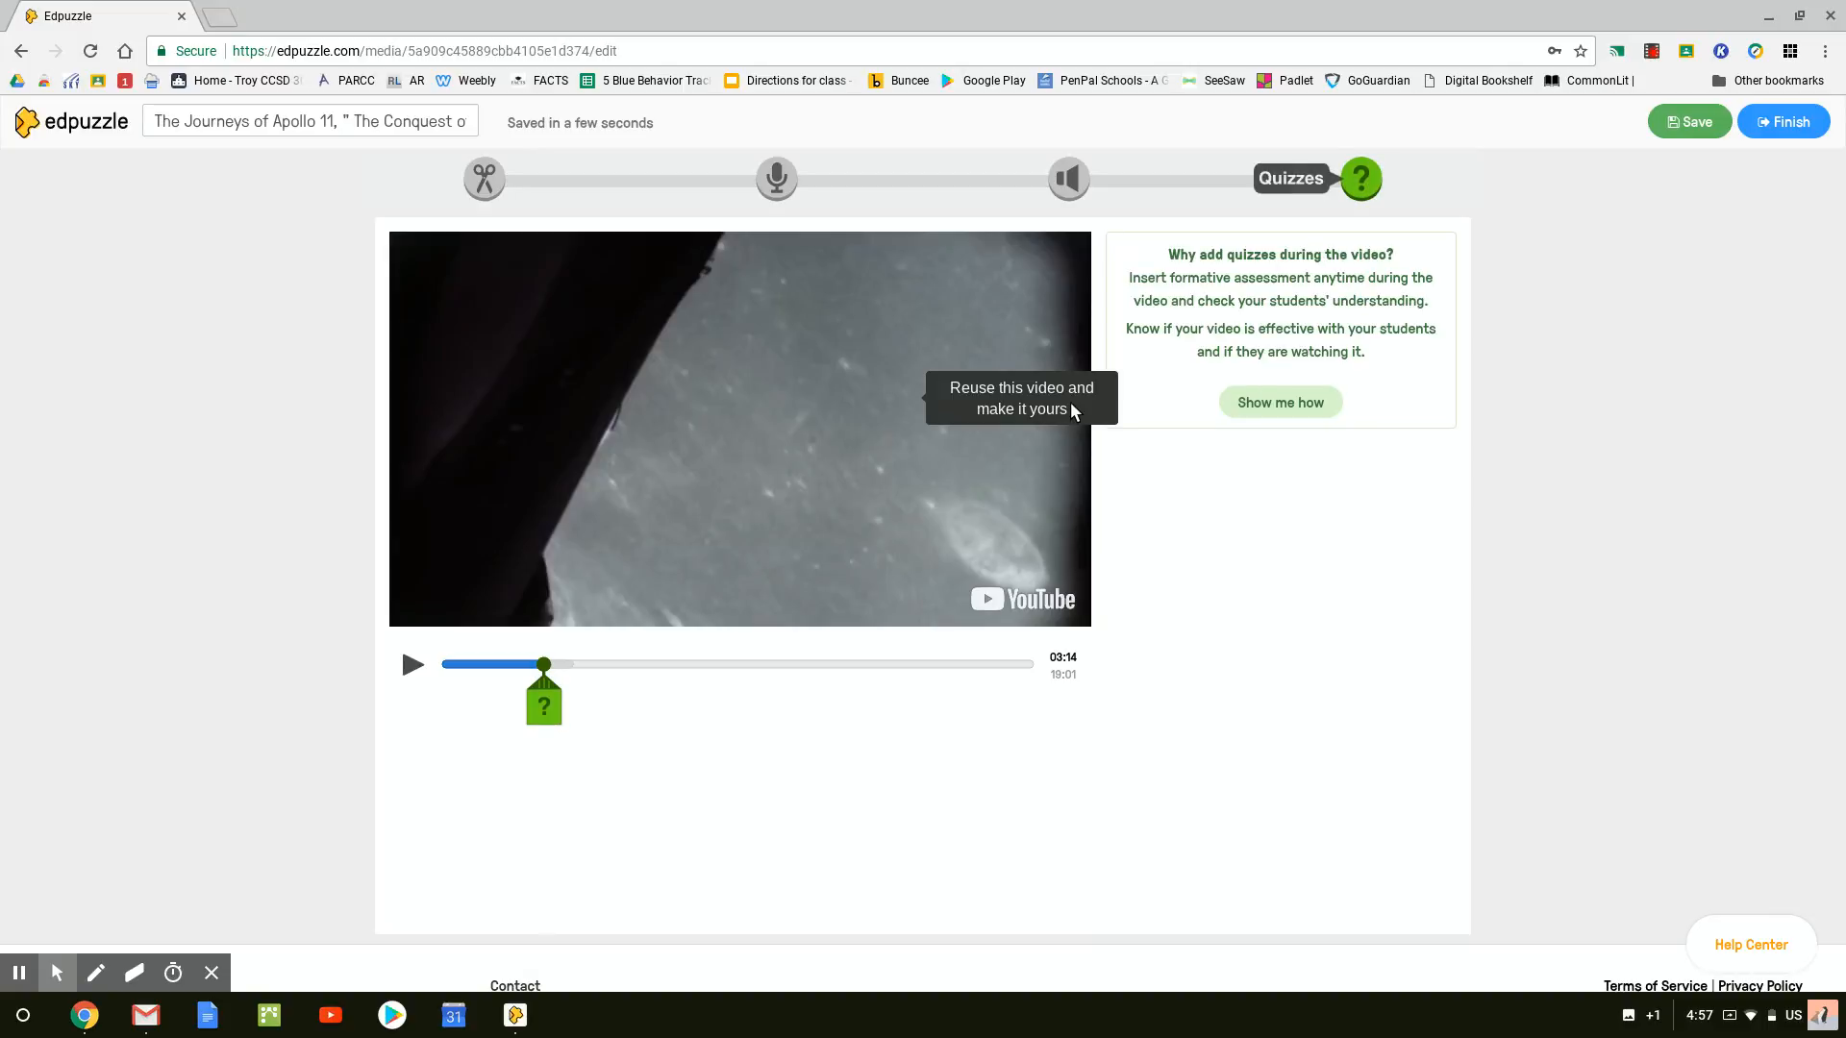
click(546, 709)
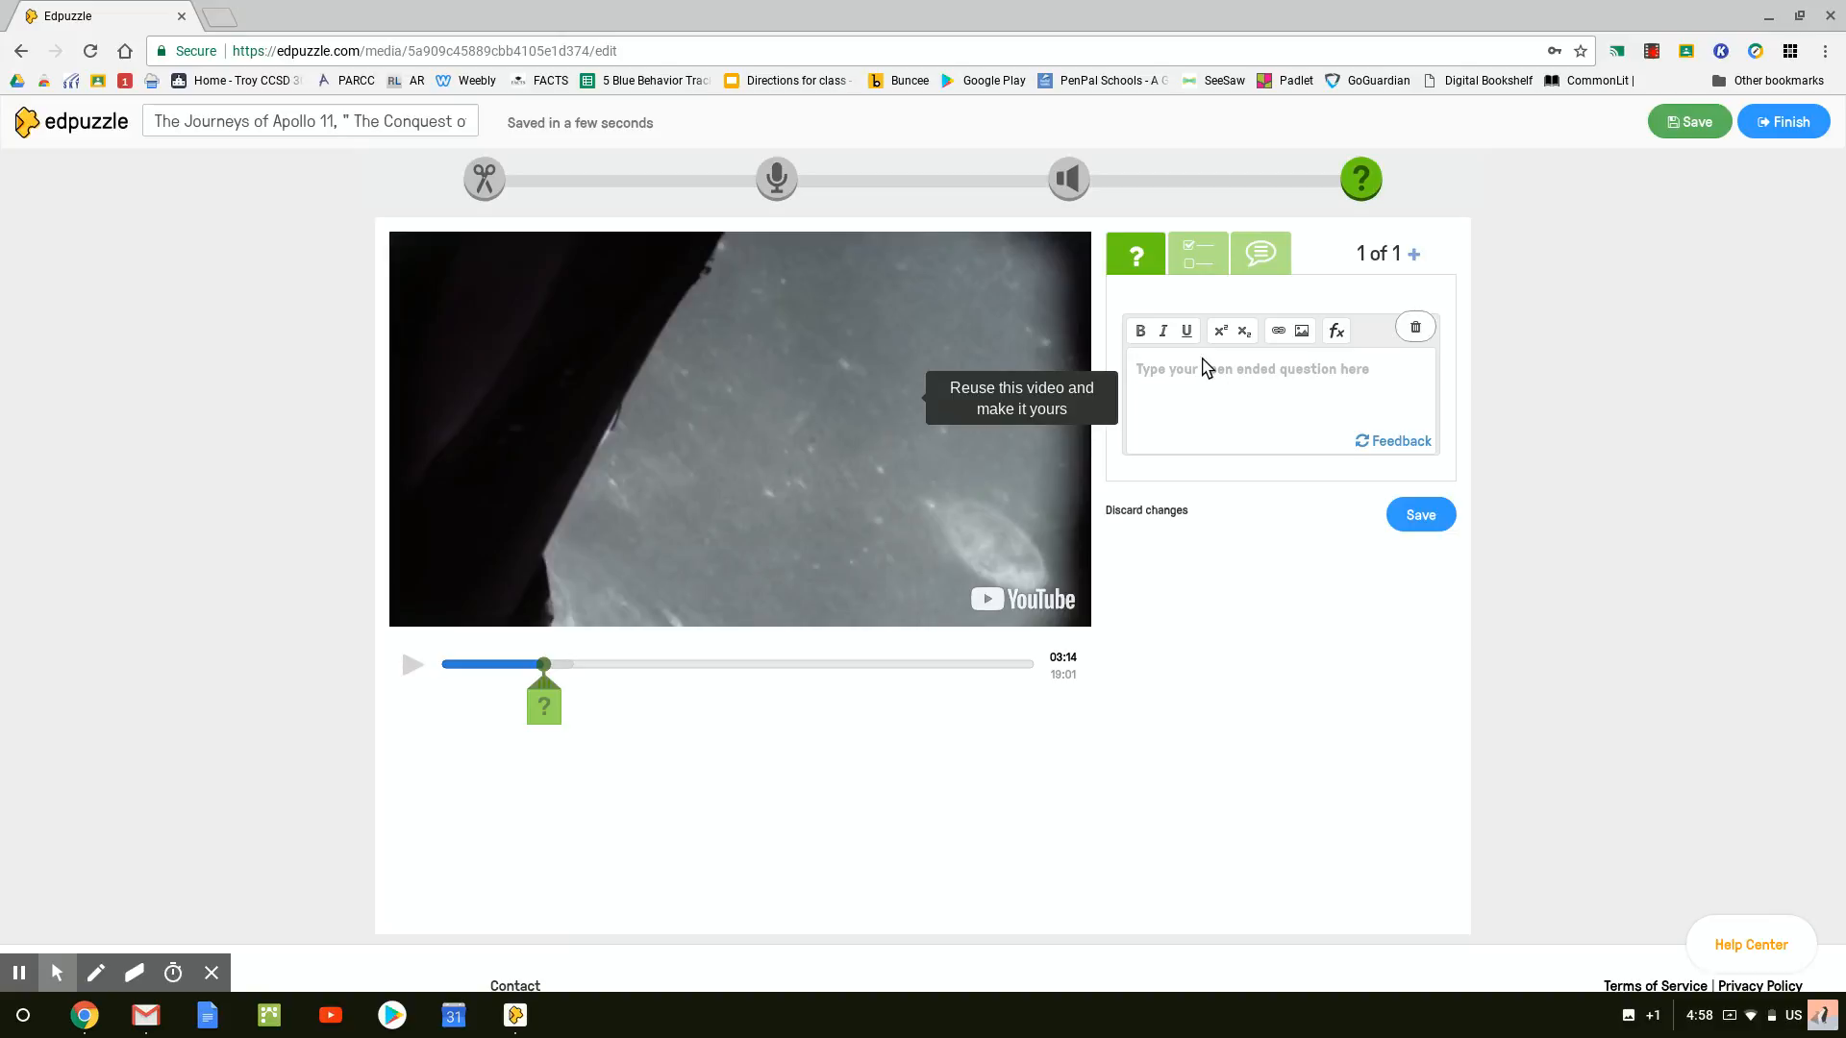
click(1198, 271)
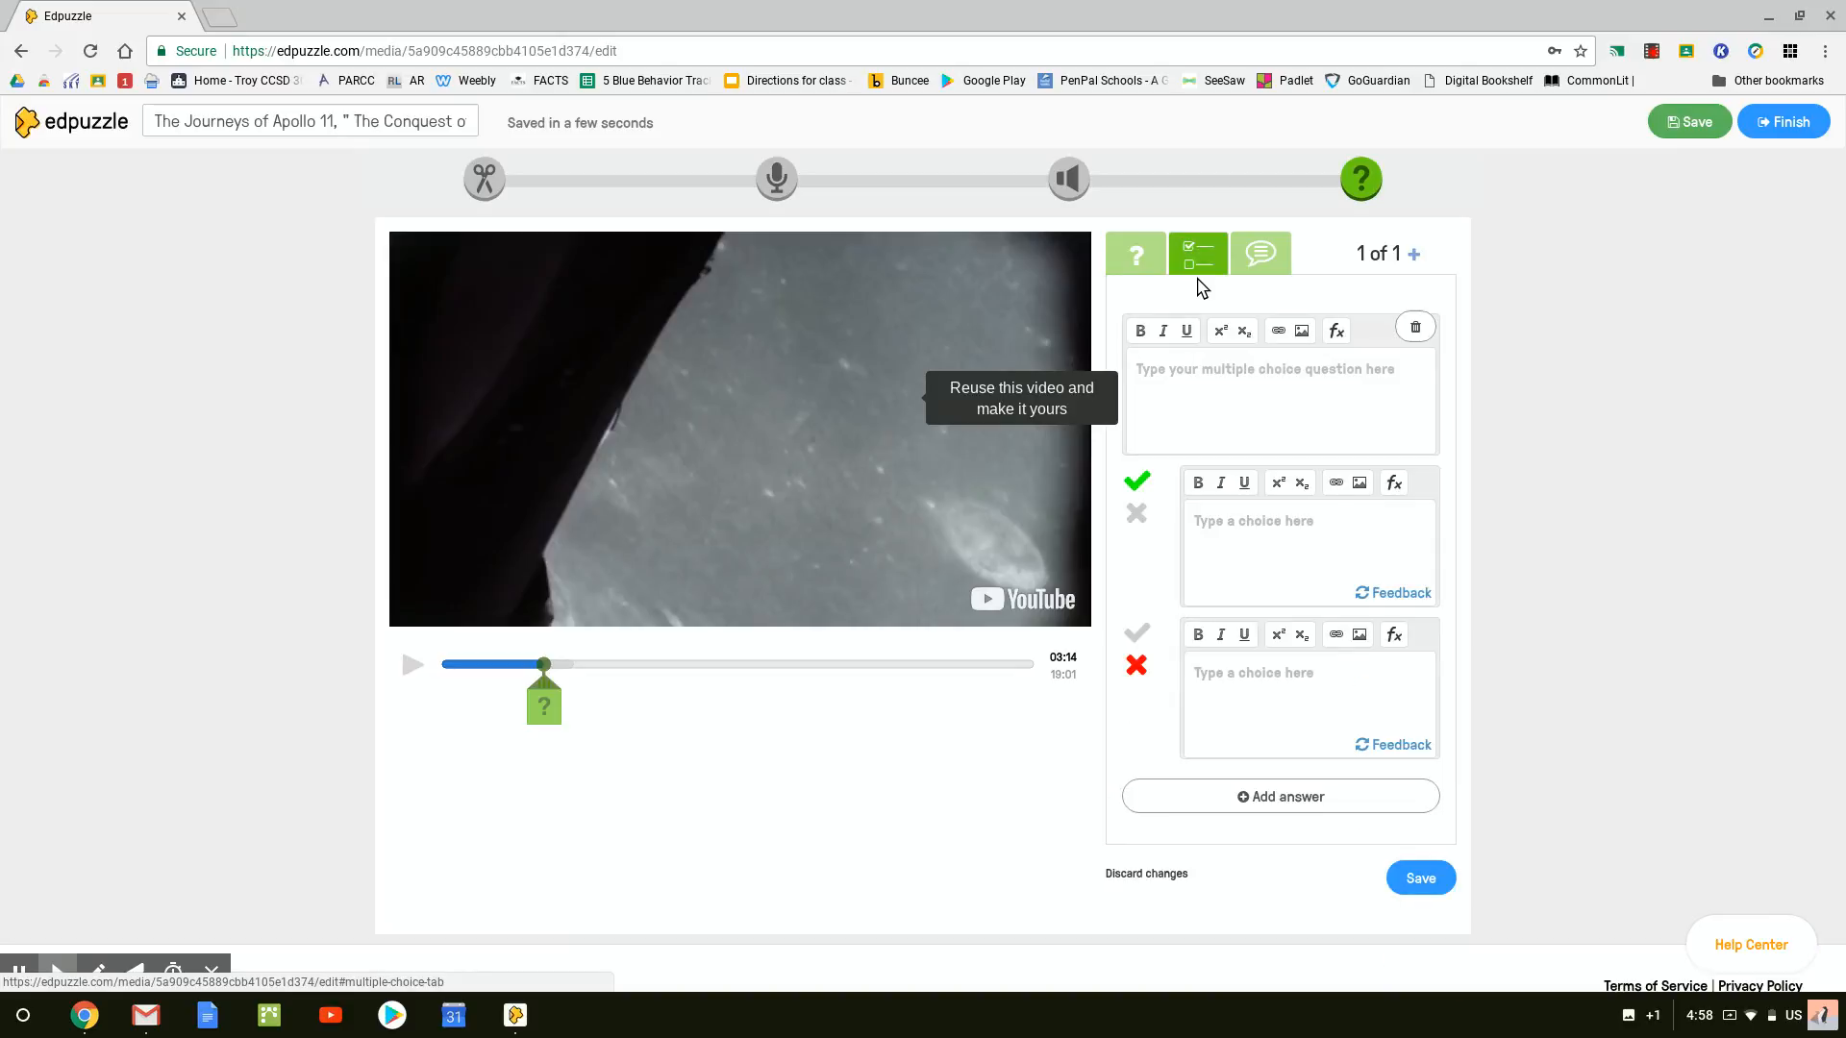
click(1269, 259)
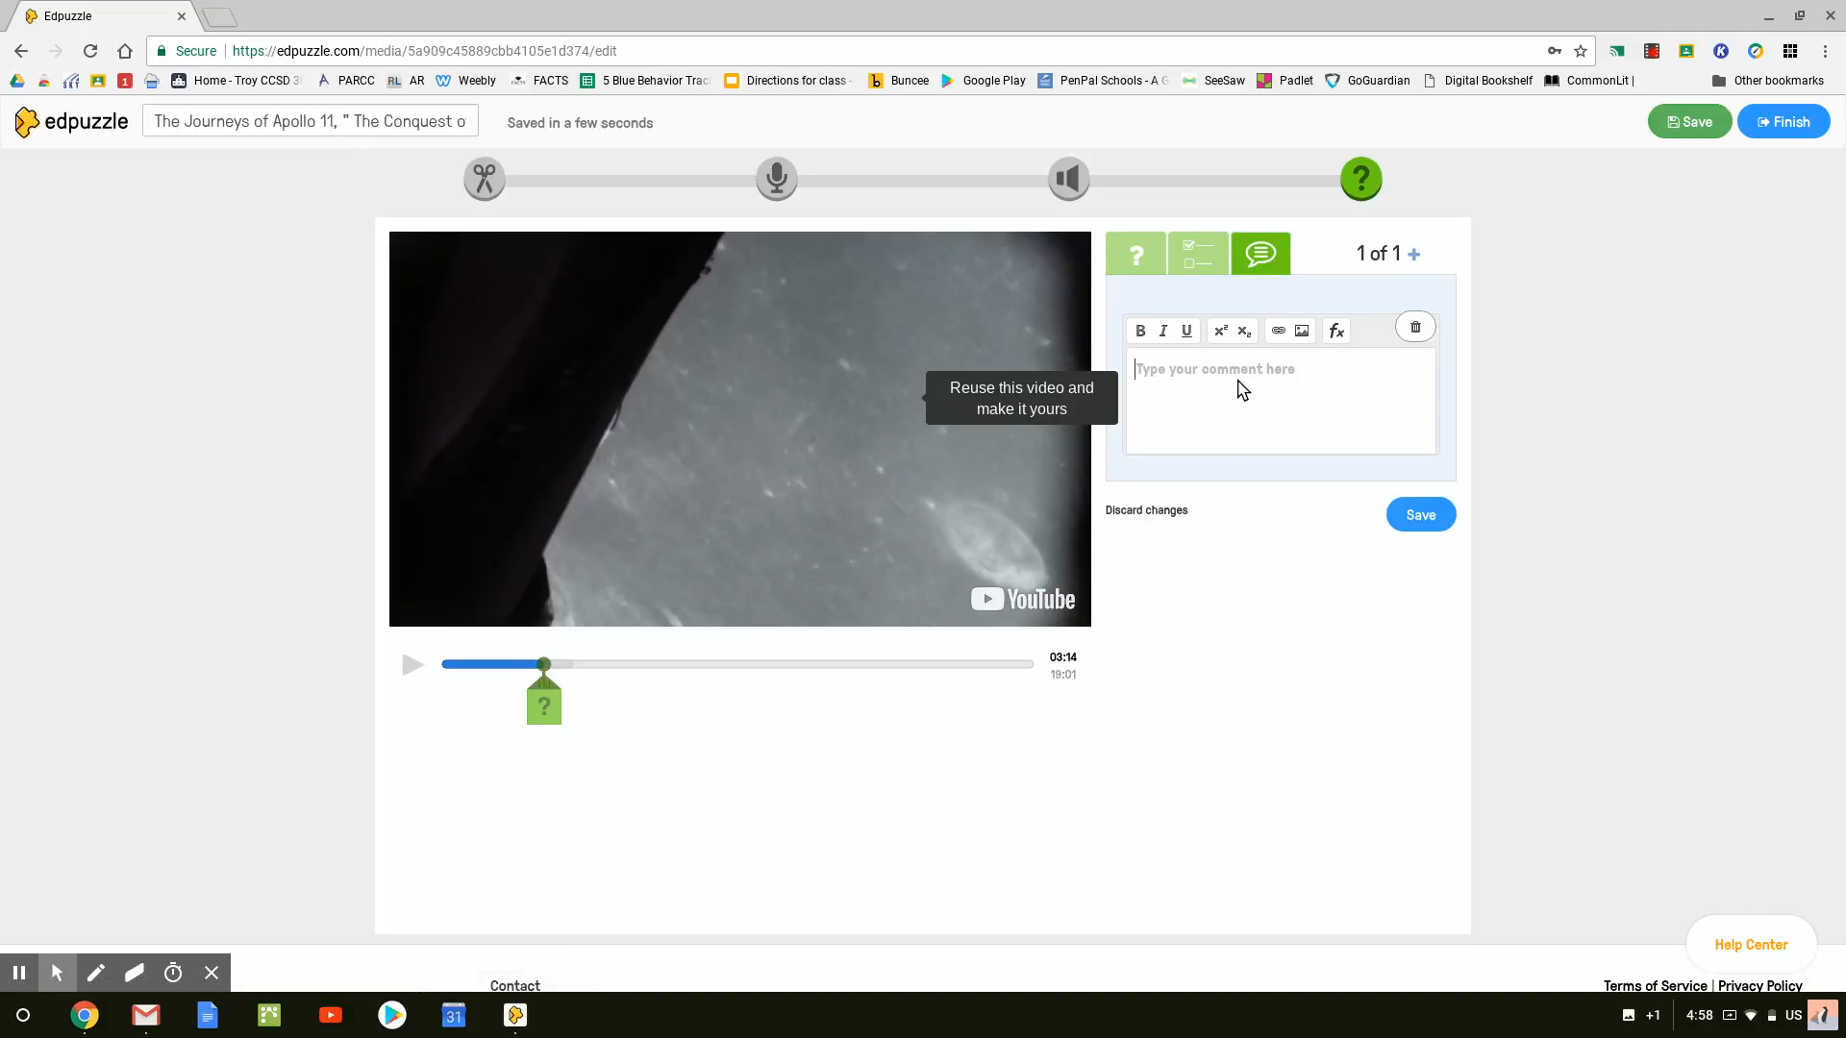
click(1189, 268)
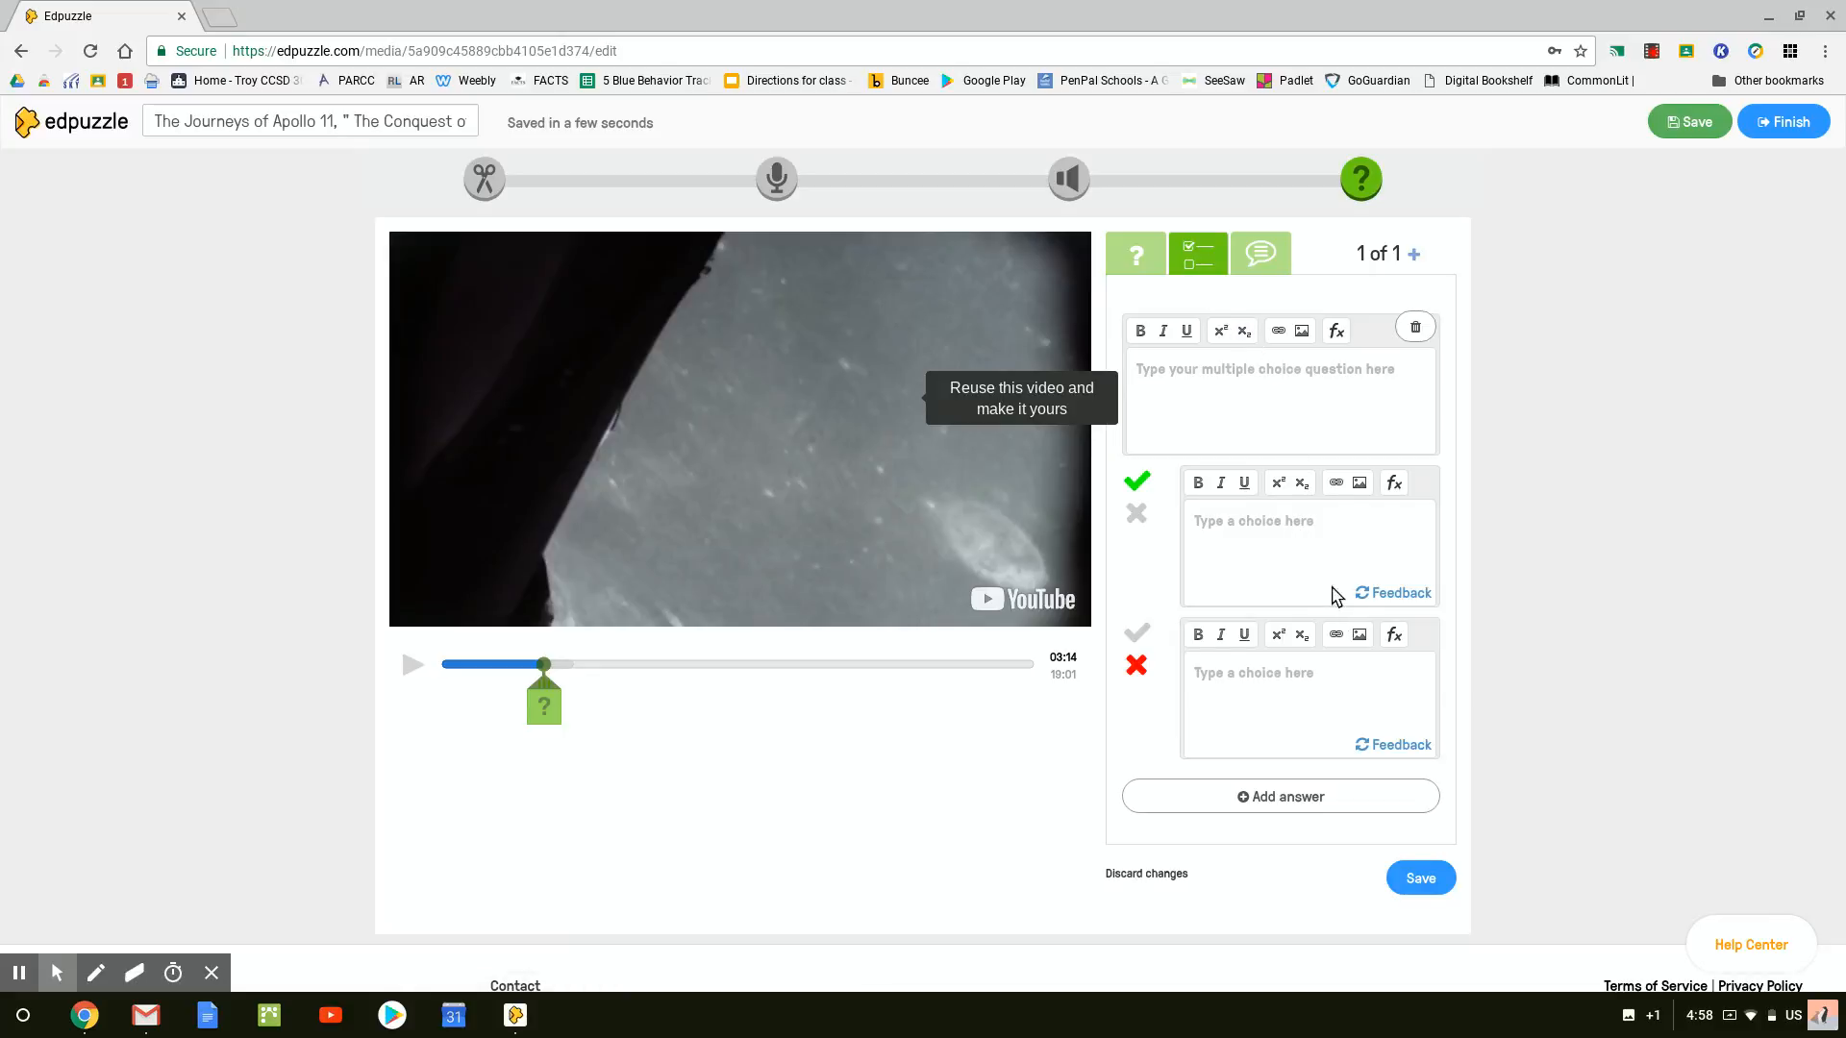
- Enter the question "Where is this taken place?" with "Moon" as the correct choice and "Earth" as the incorrect one
click(1250, 400)
text(Where is this taken pla)
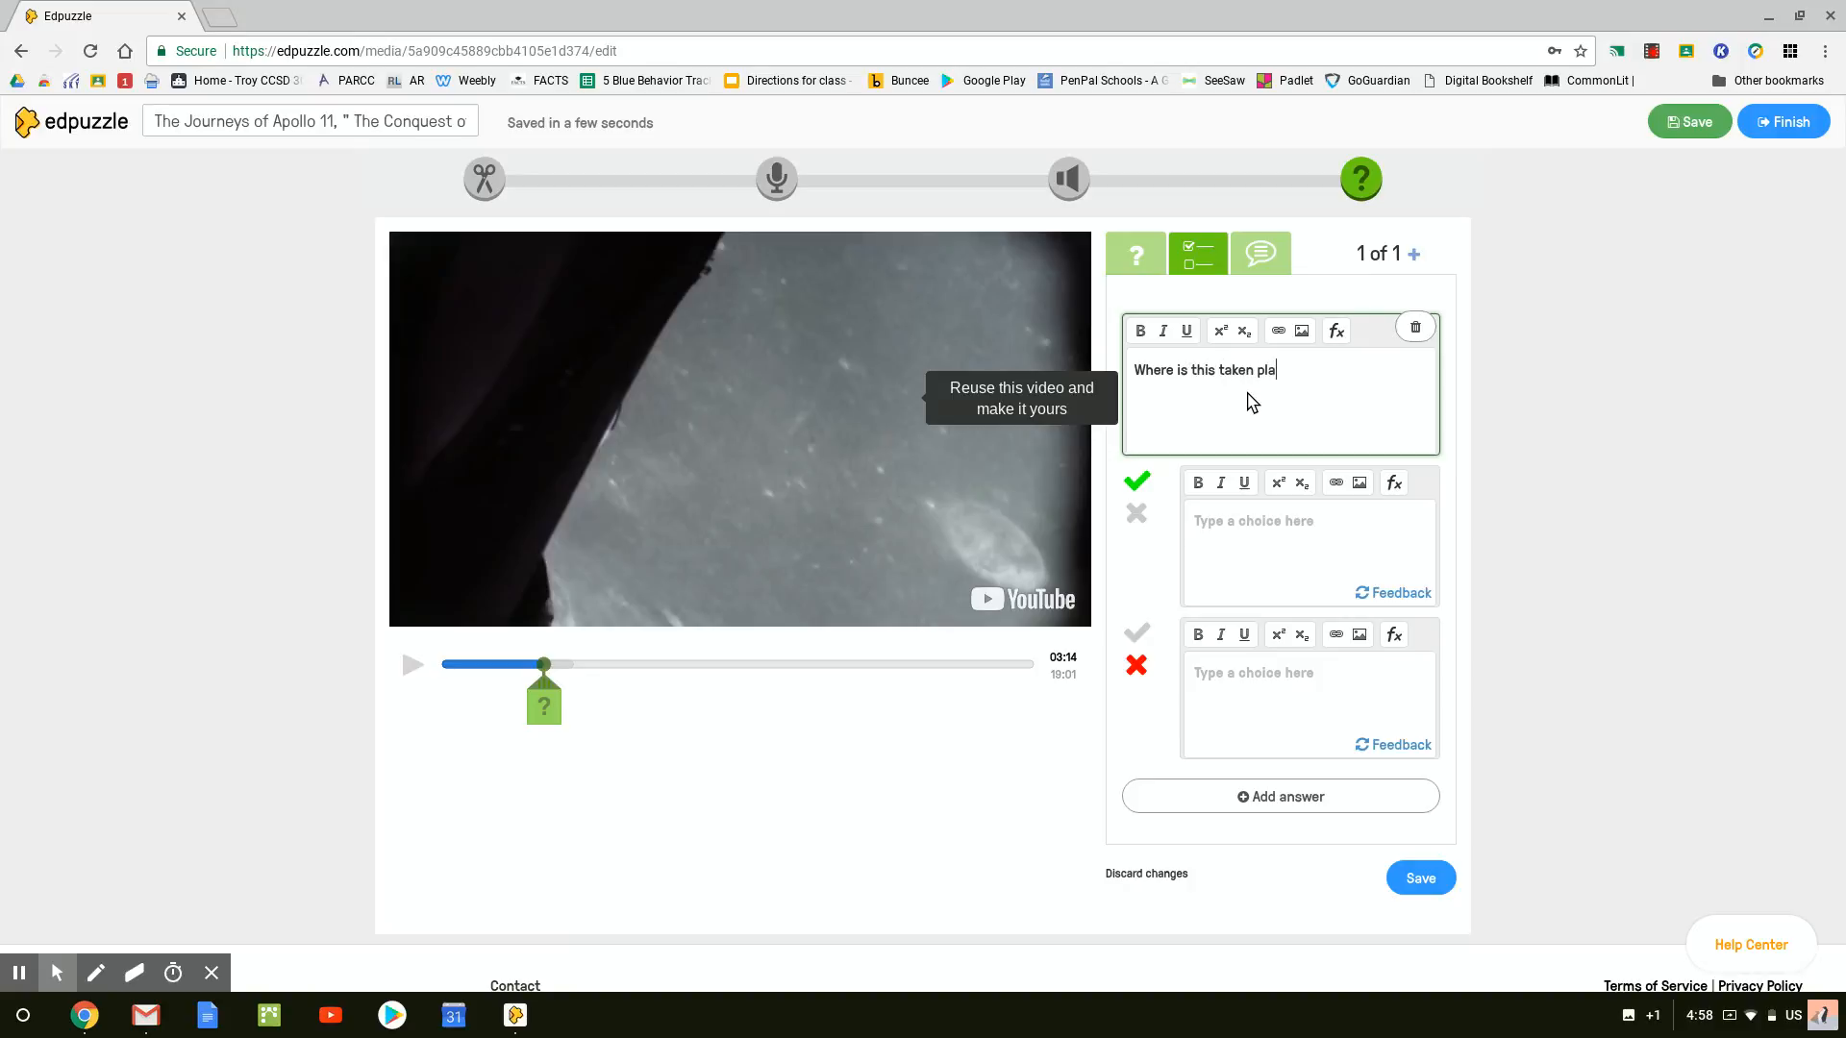
click(1236, 546)
text(Moon)
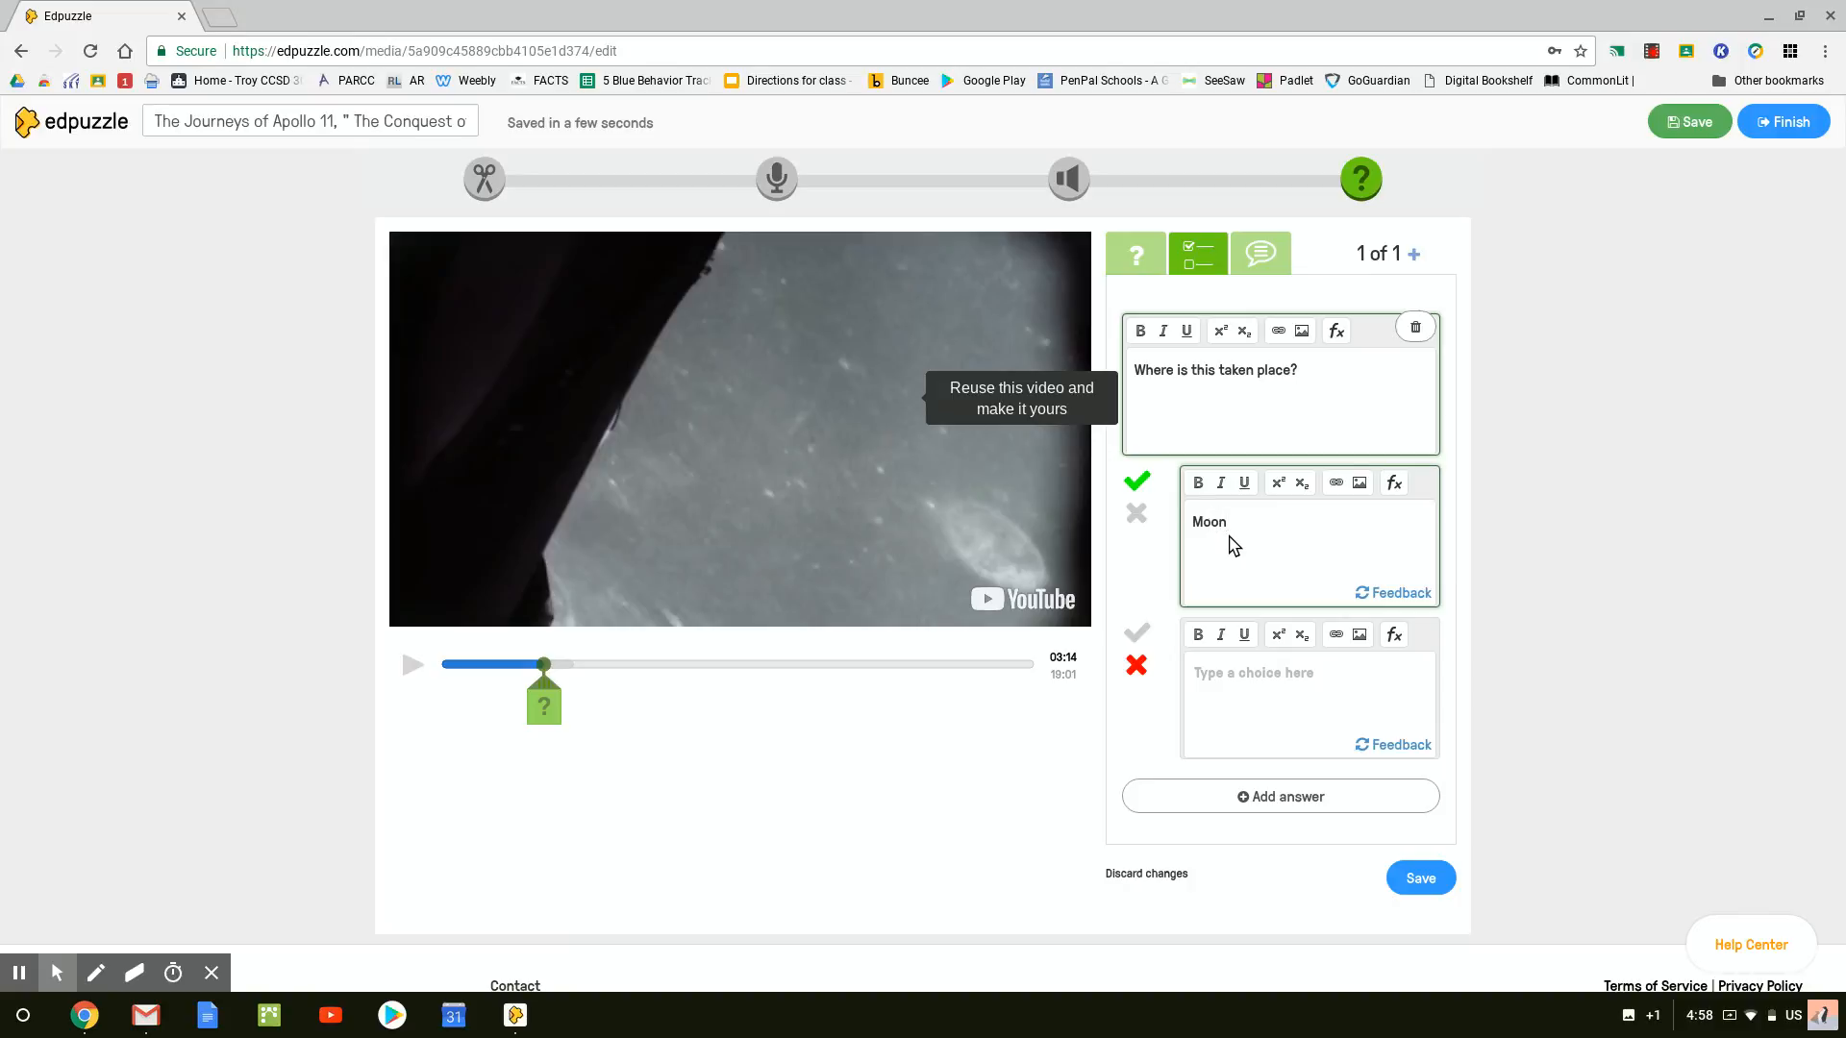
click(1215, 673)
text(Earth)
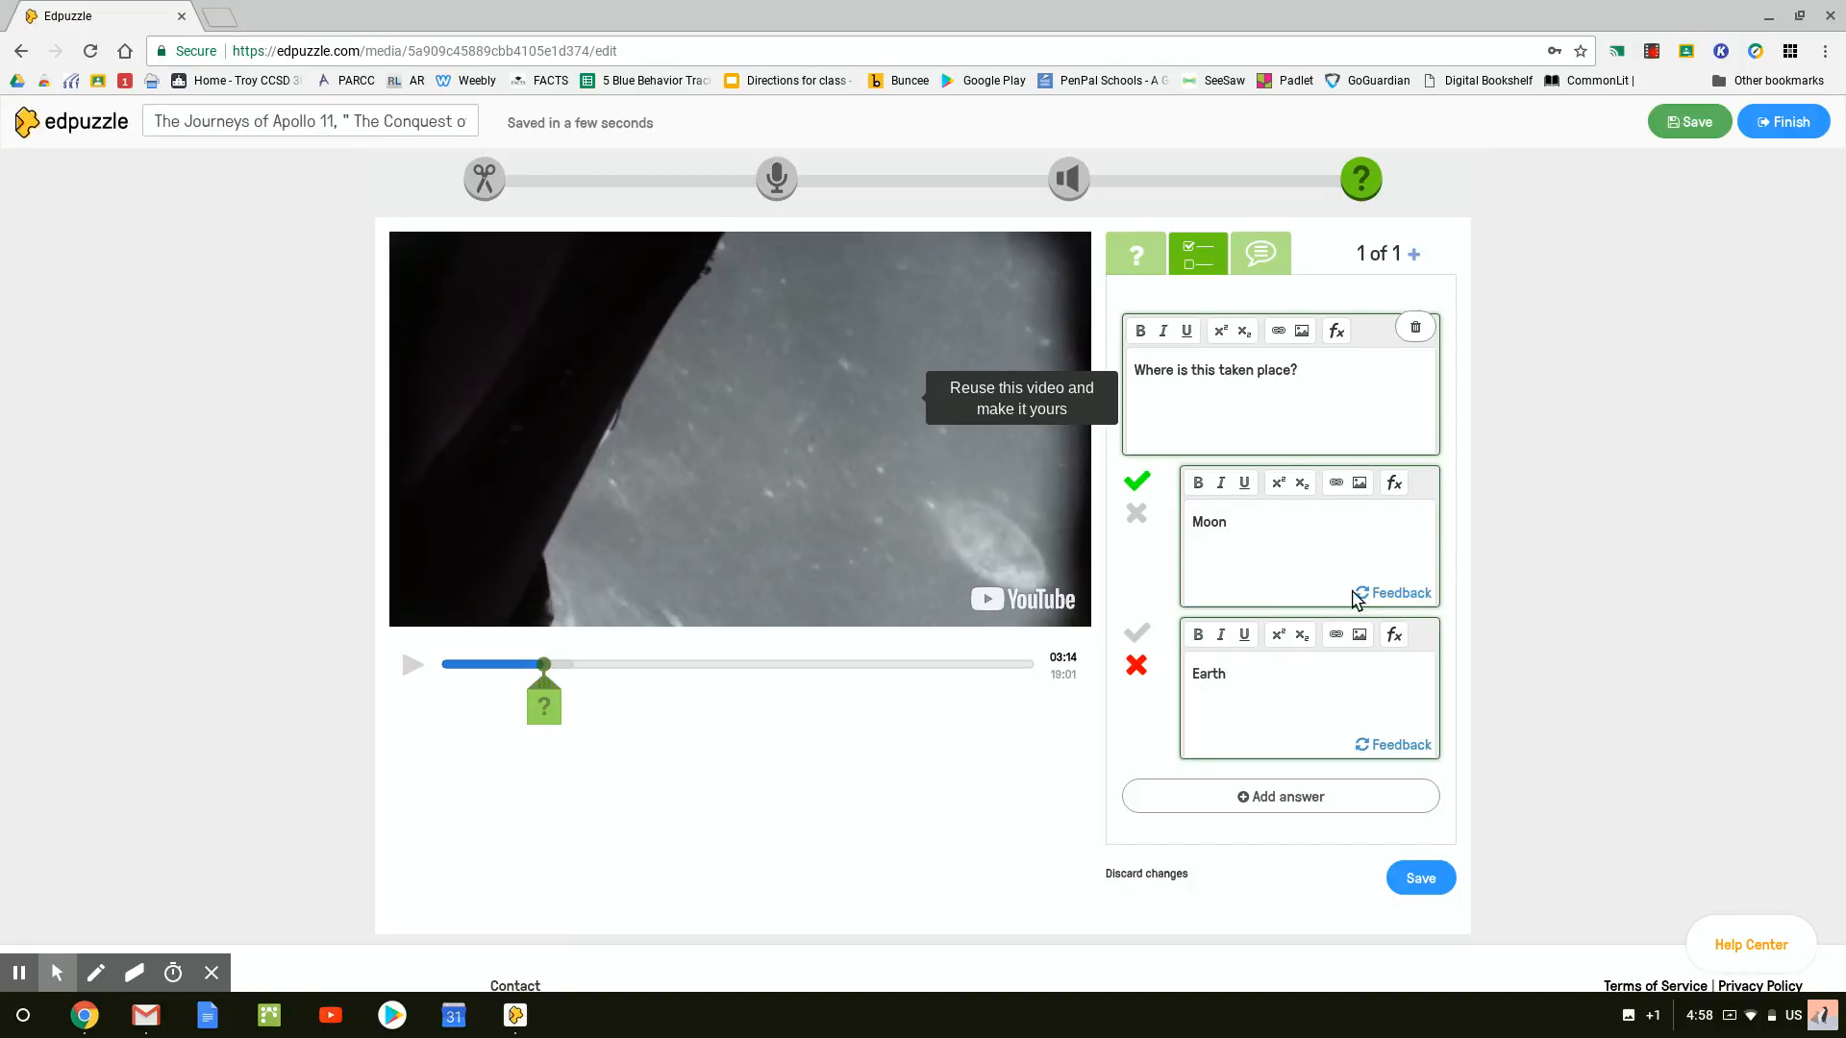
- Add feedback "Great Job!" for Moon and "Go Back and re watch to find the correct answer." for Earth, and save the question
click(1382, 600)
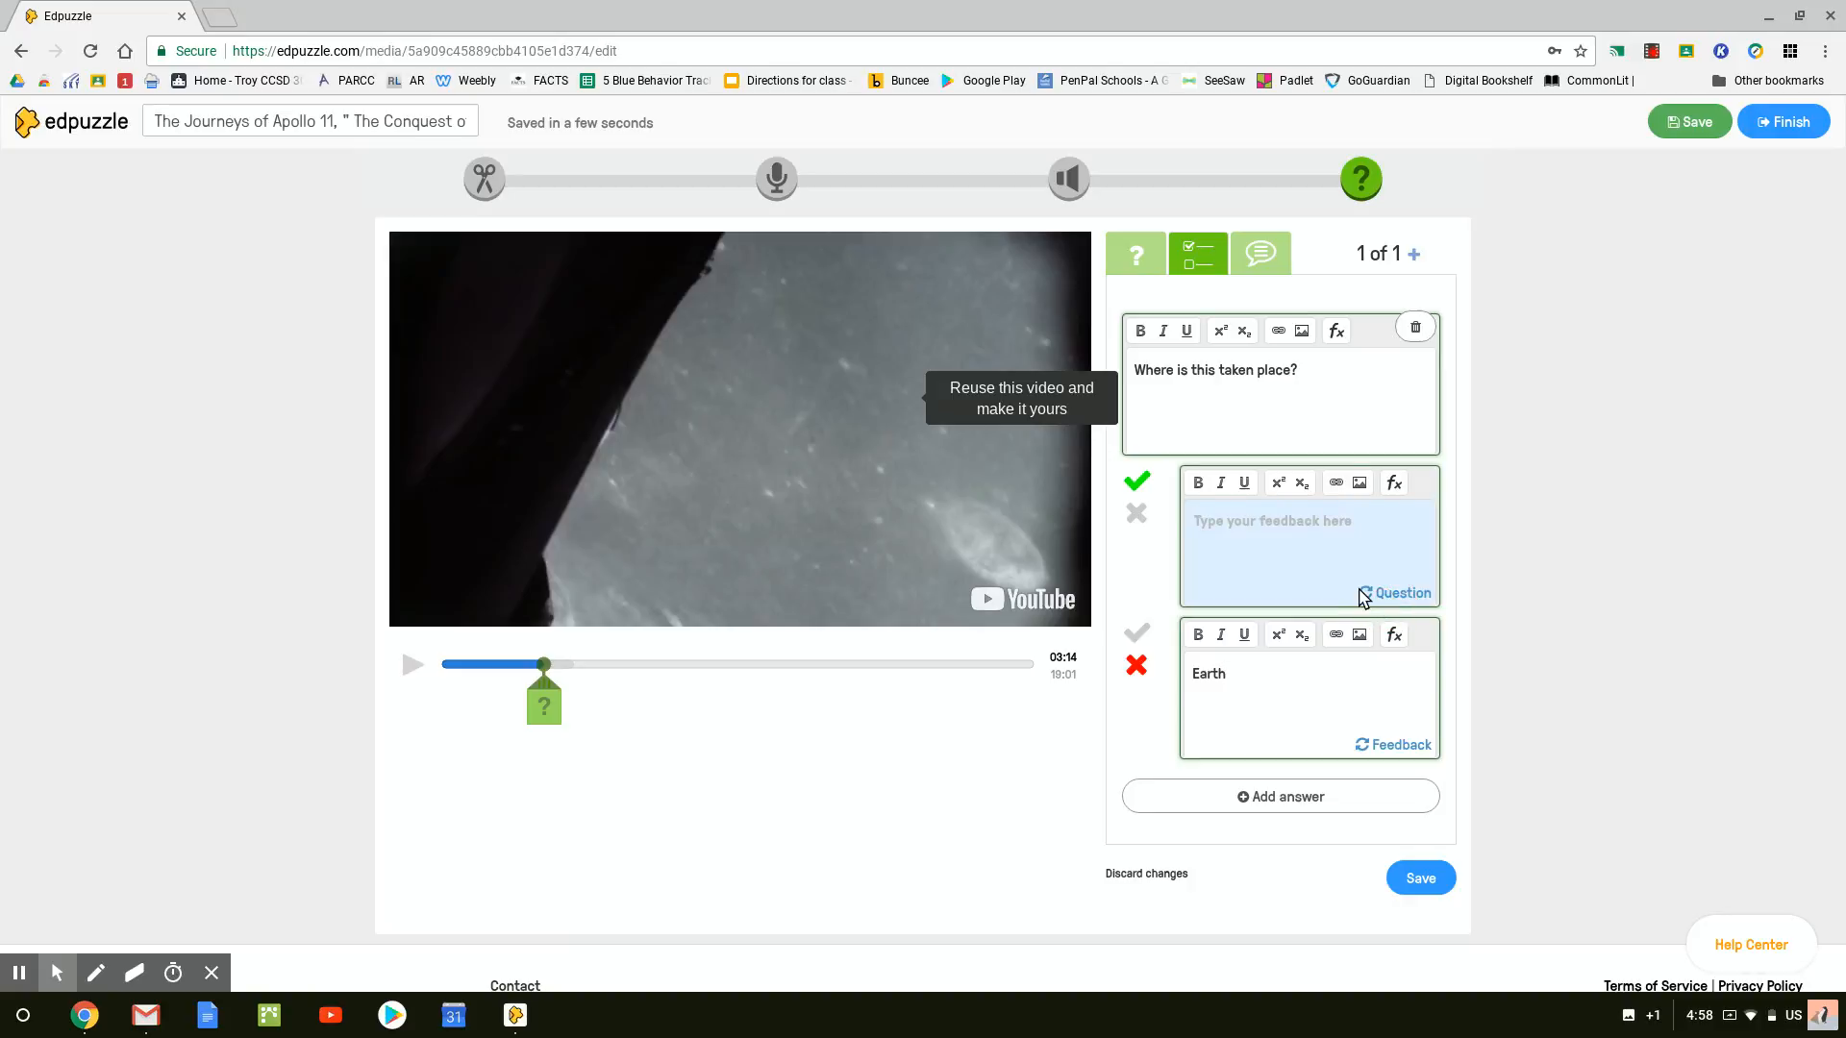
text(Great Job!)
click(1373, 748)
text(Go Back and rewatch to find th)
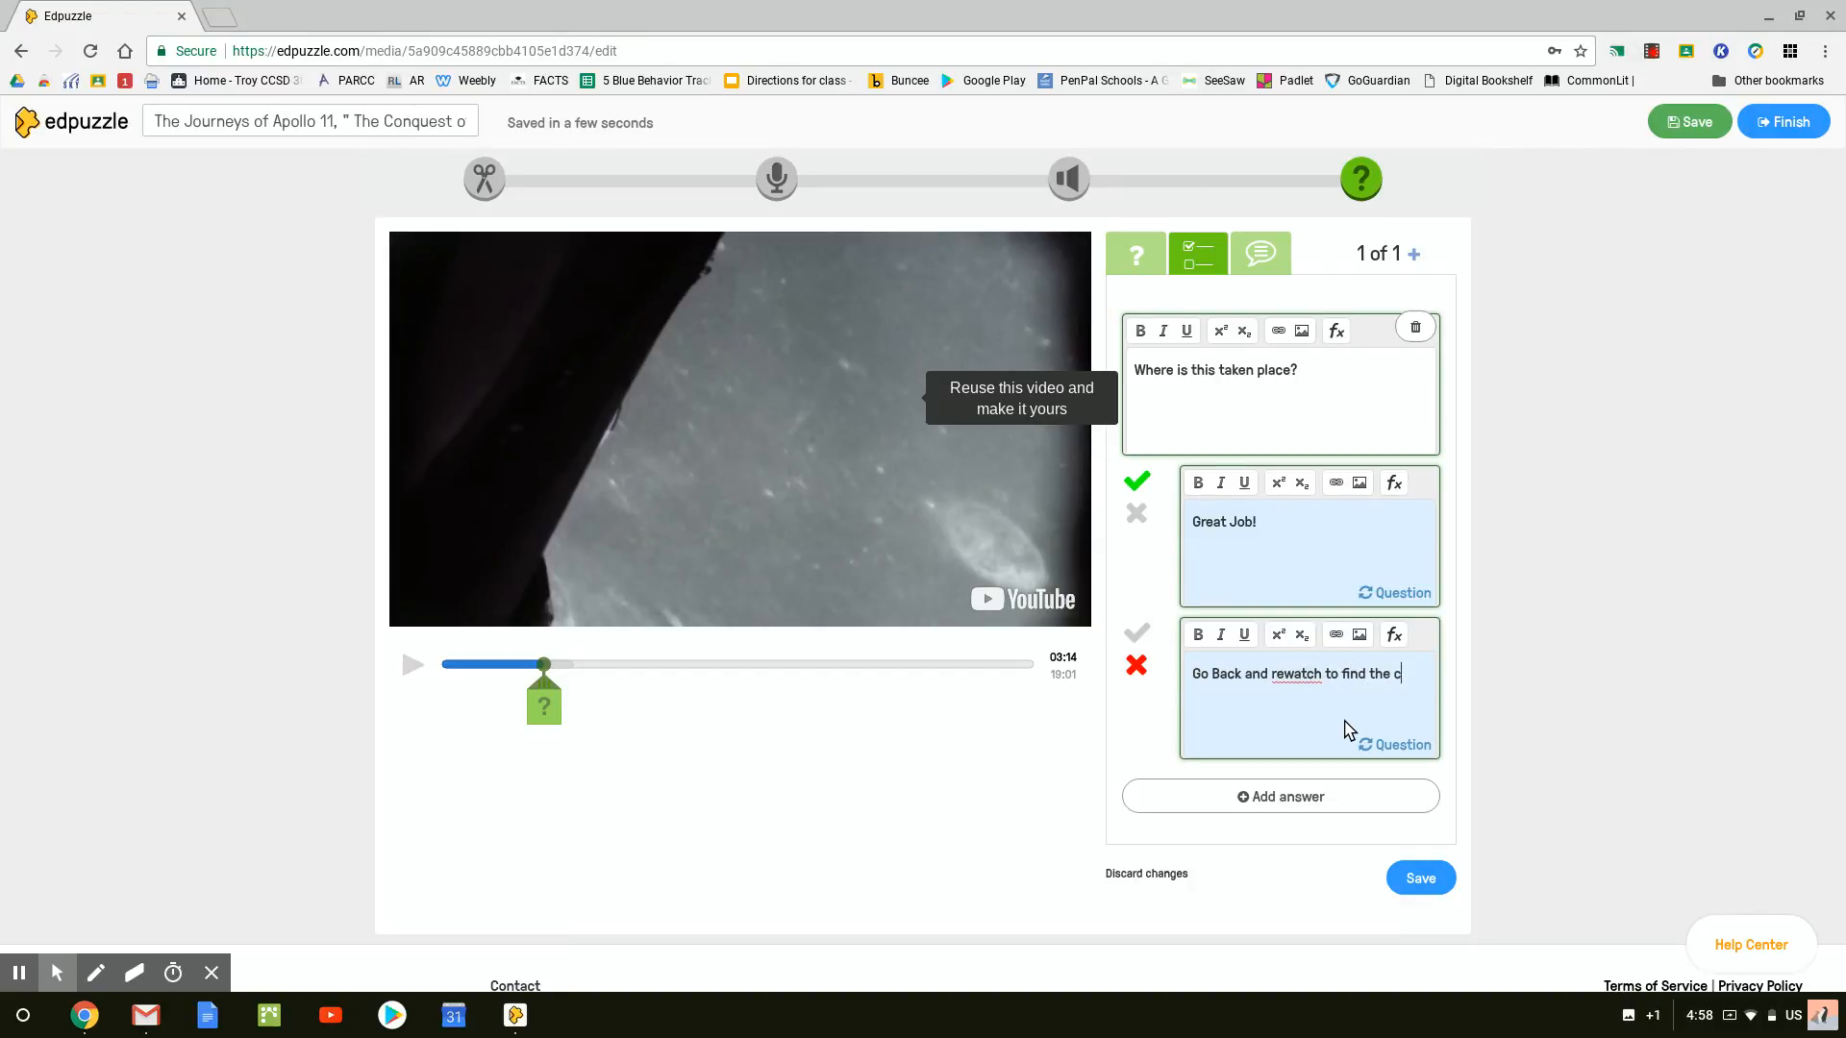
text(ect answer.)
right_click(1303, 679)
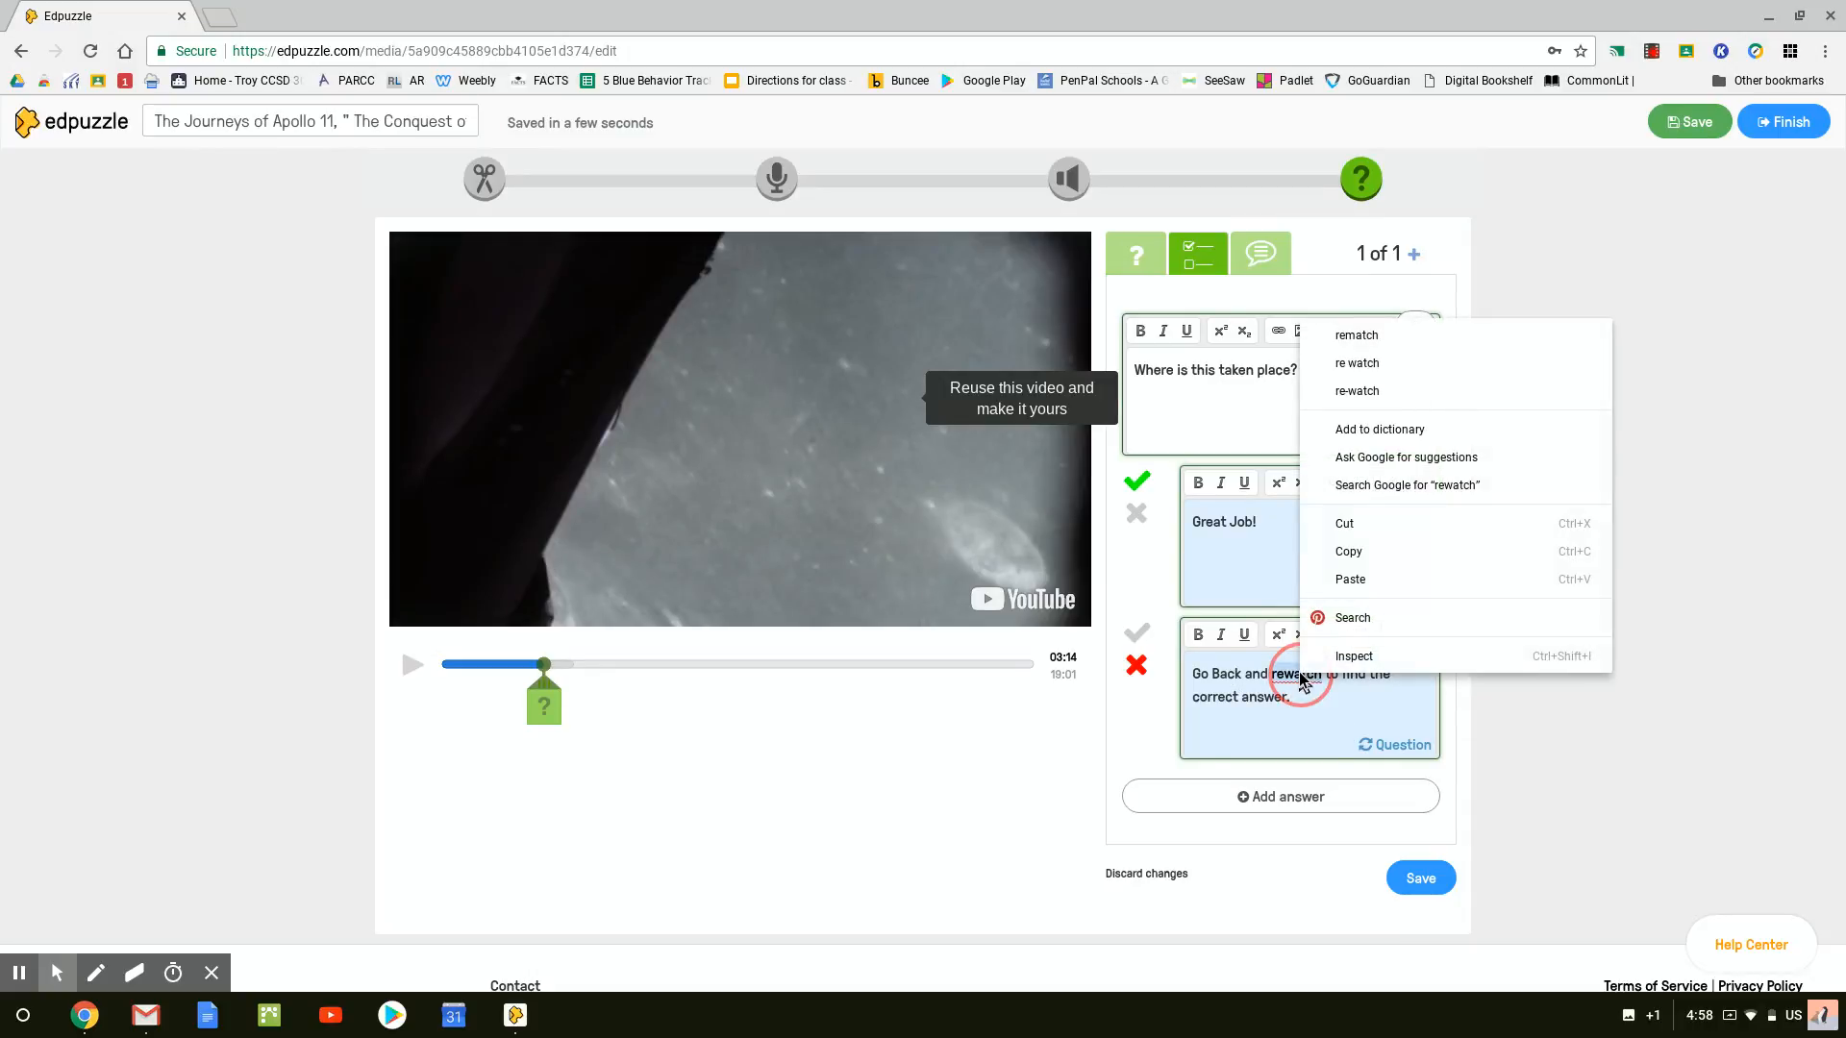
click(1375, 368)
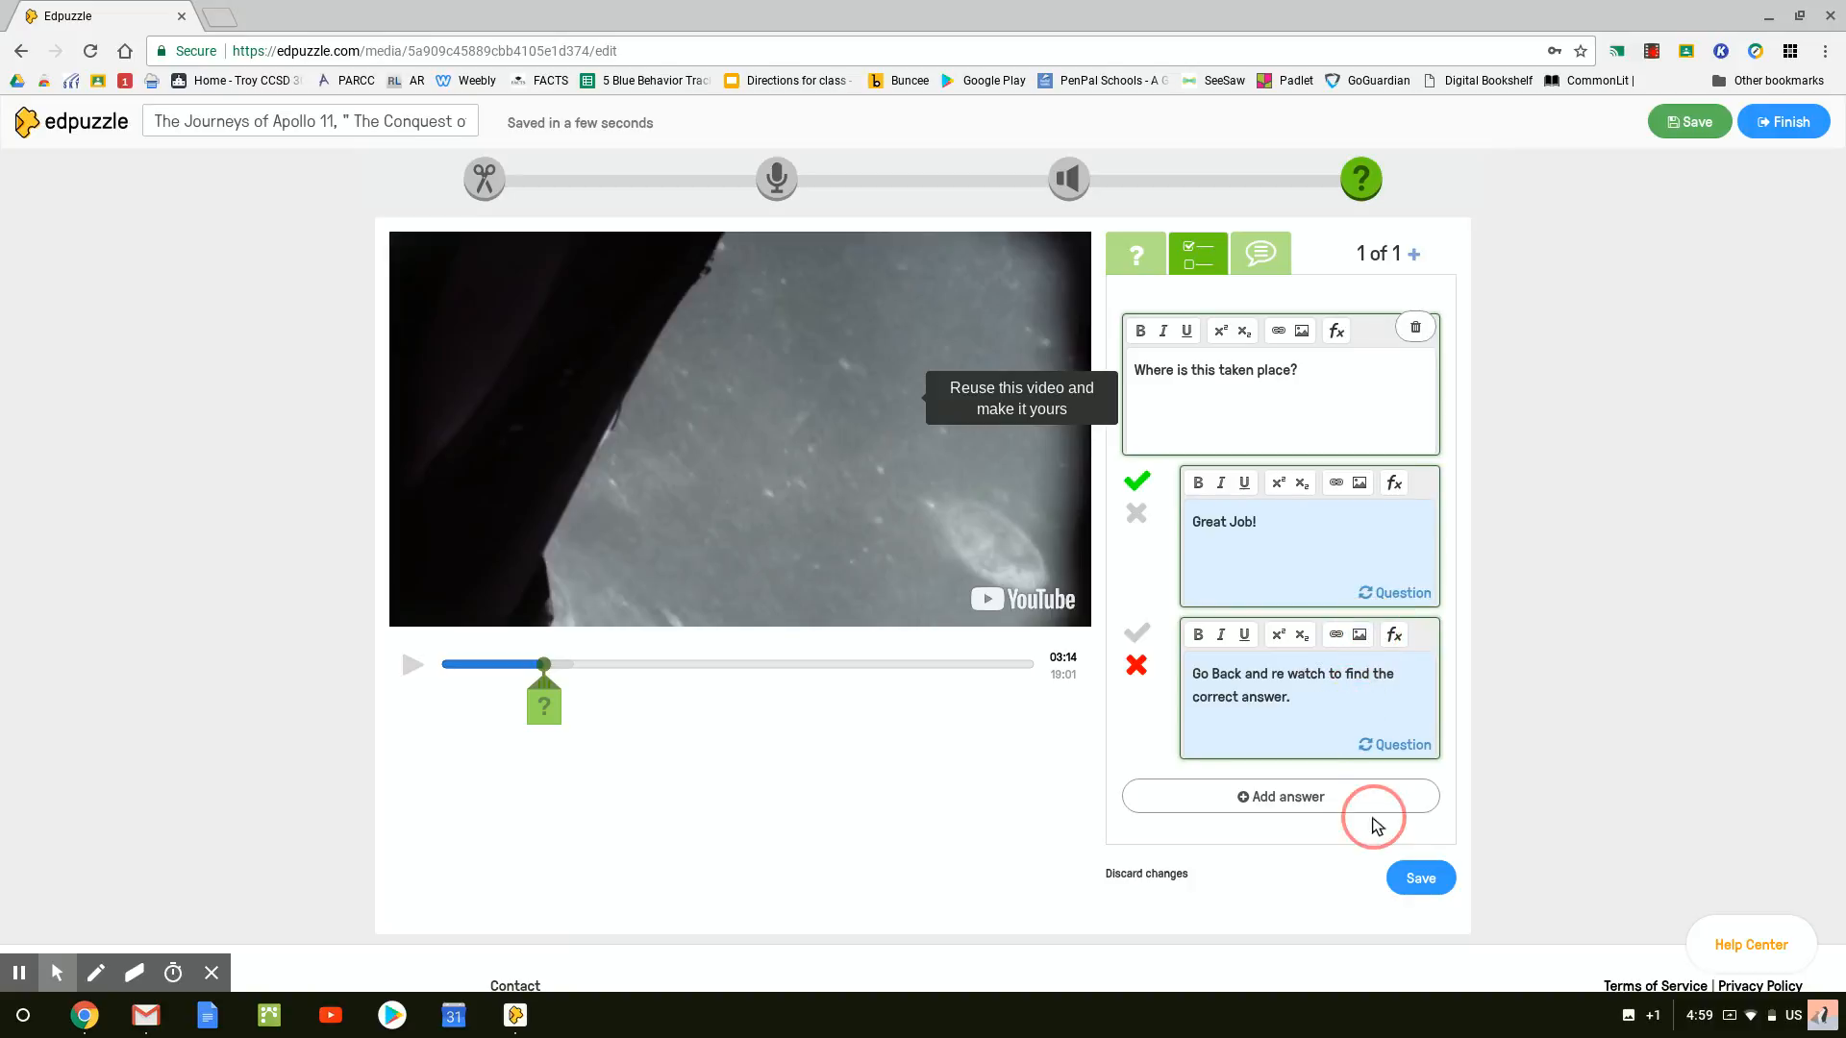
click(1419, 875)
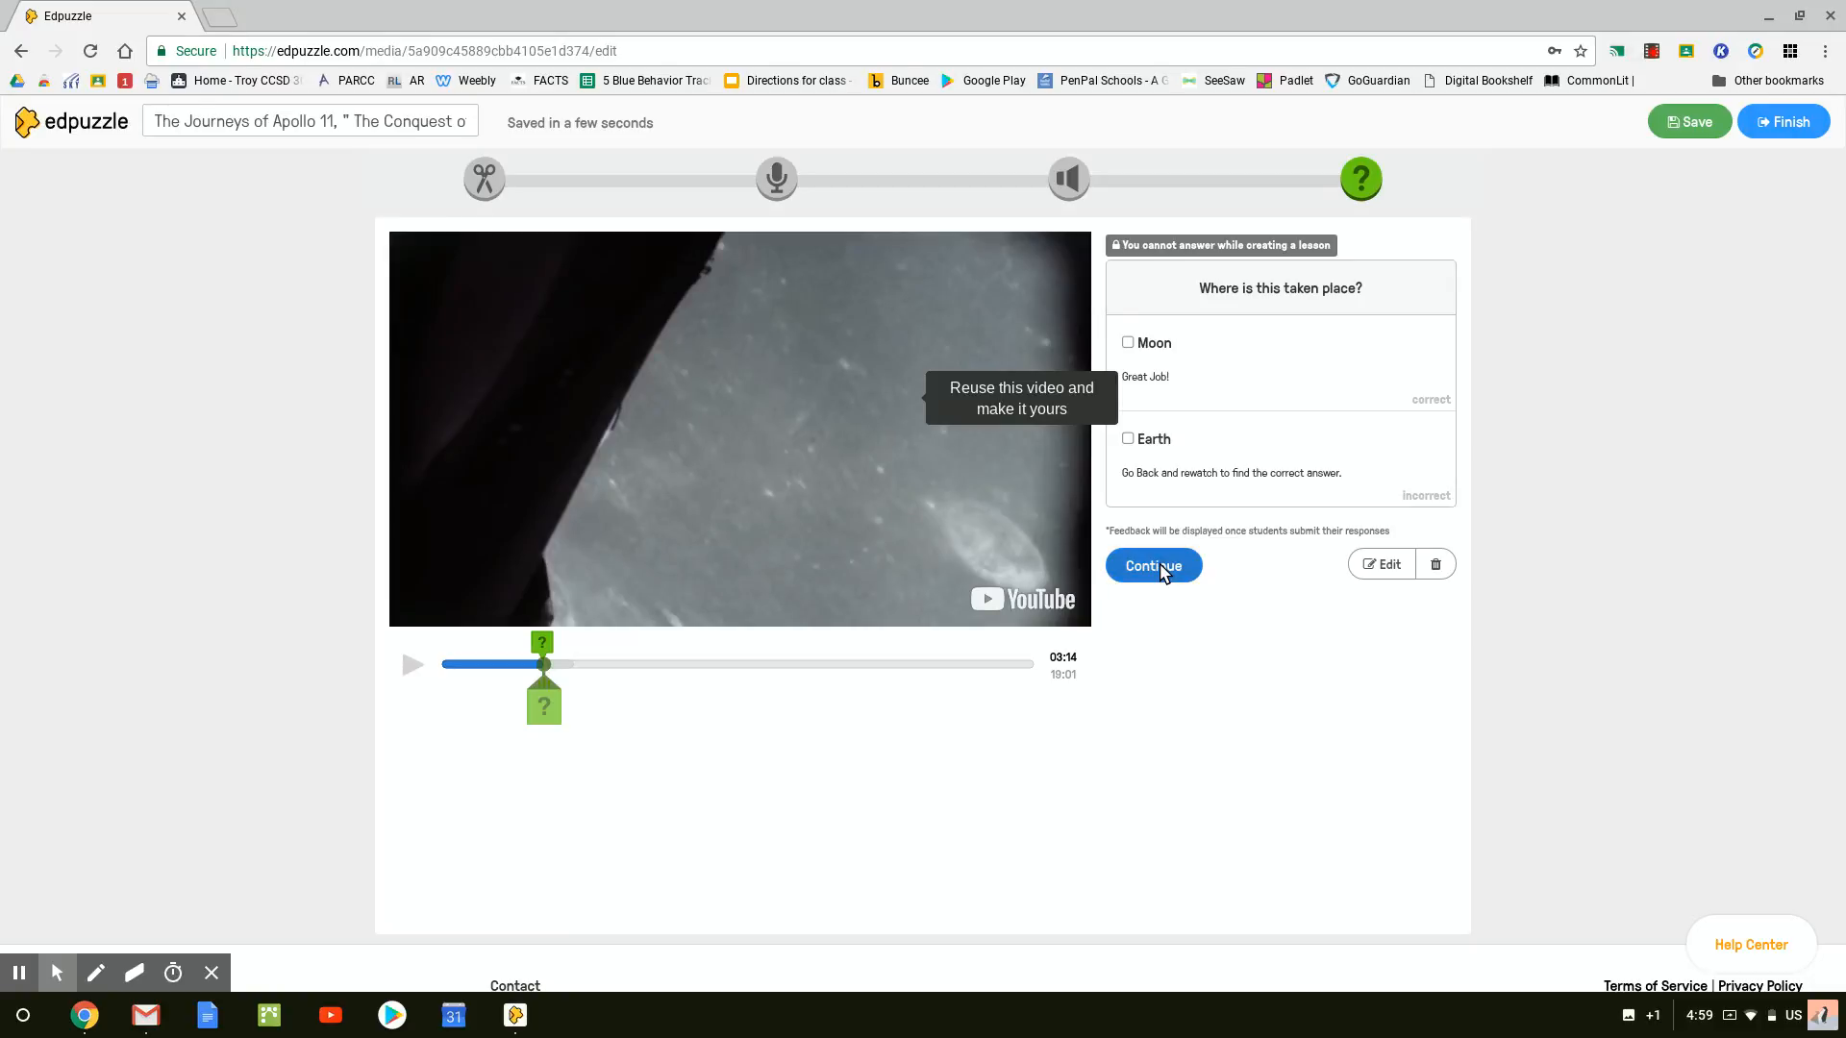
- Save the lesson and finish editing without assigning it to a class
click(1678, 128)
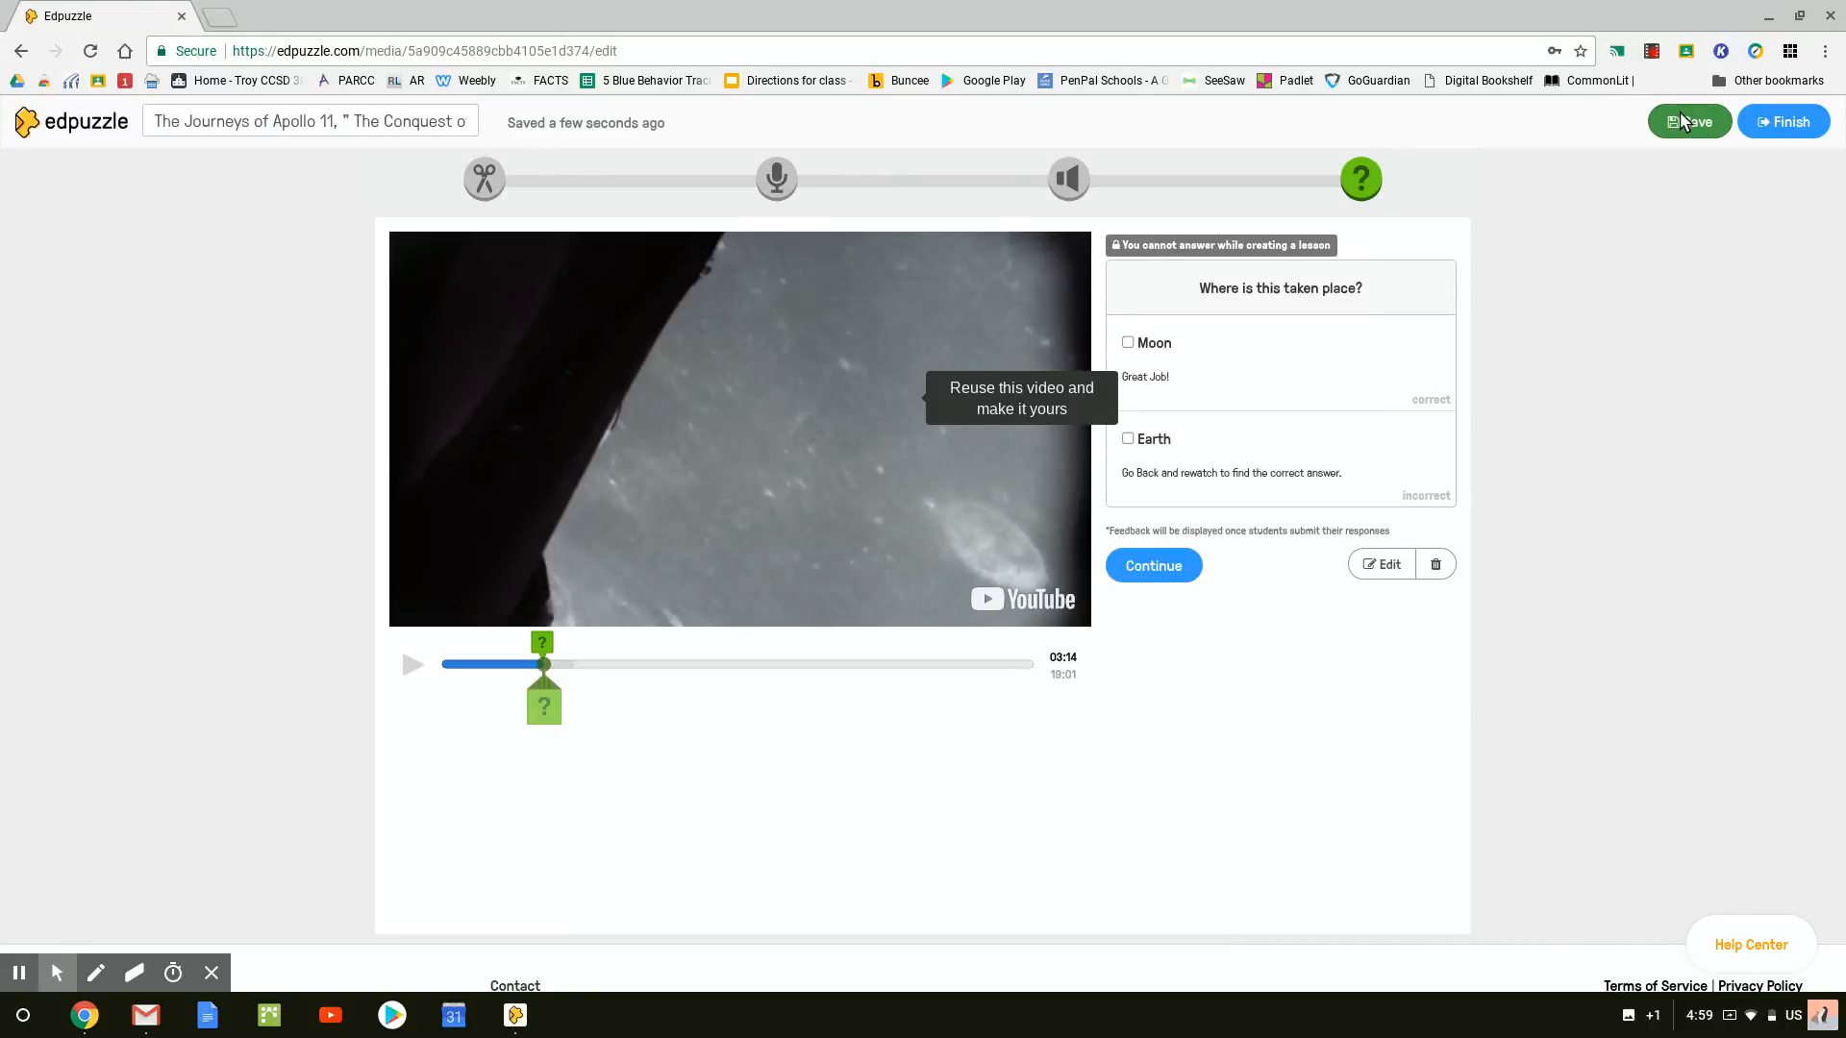
click(1785, 127)
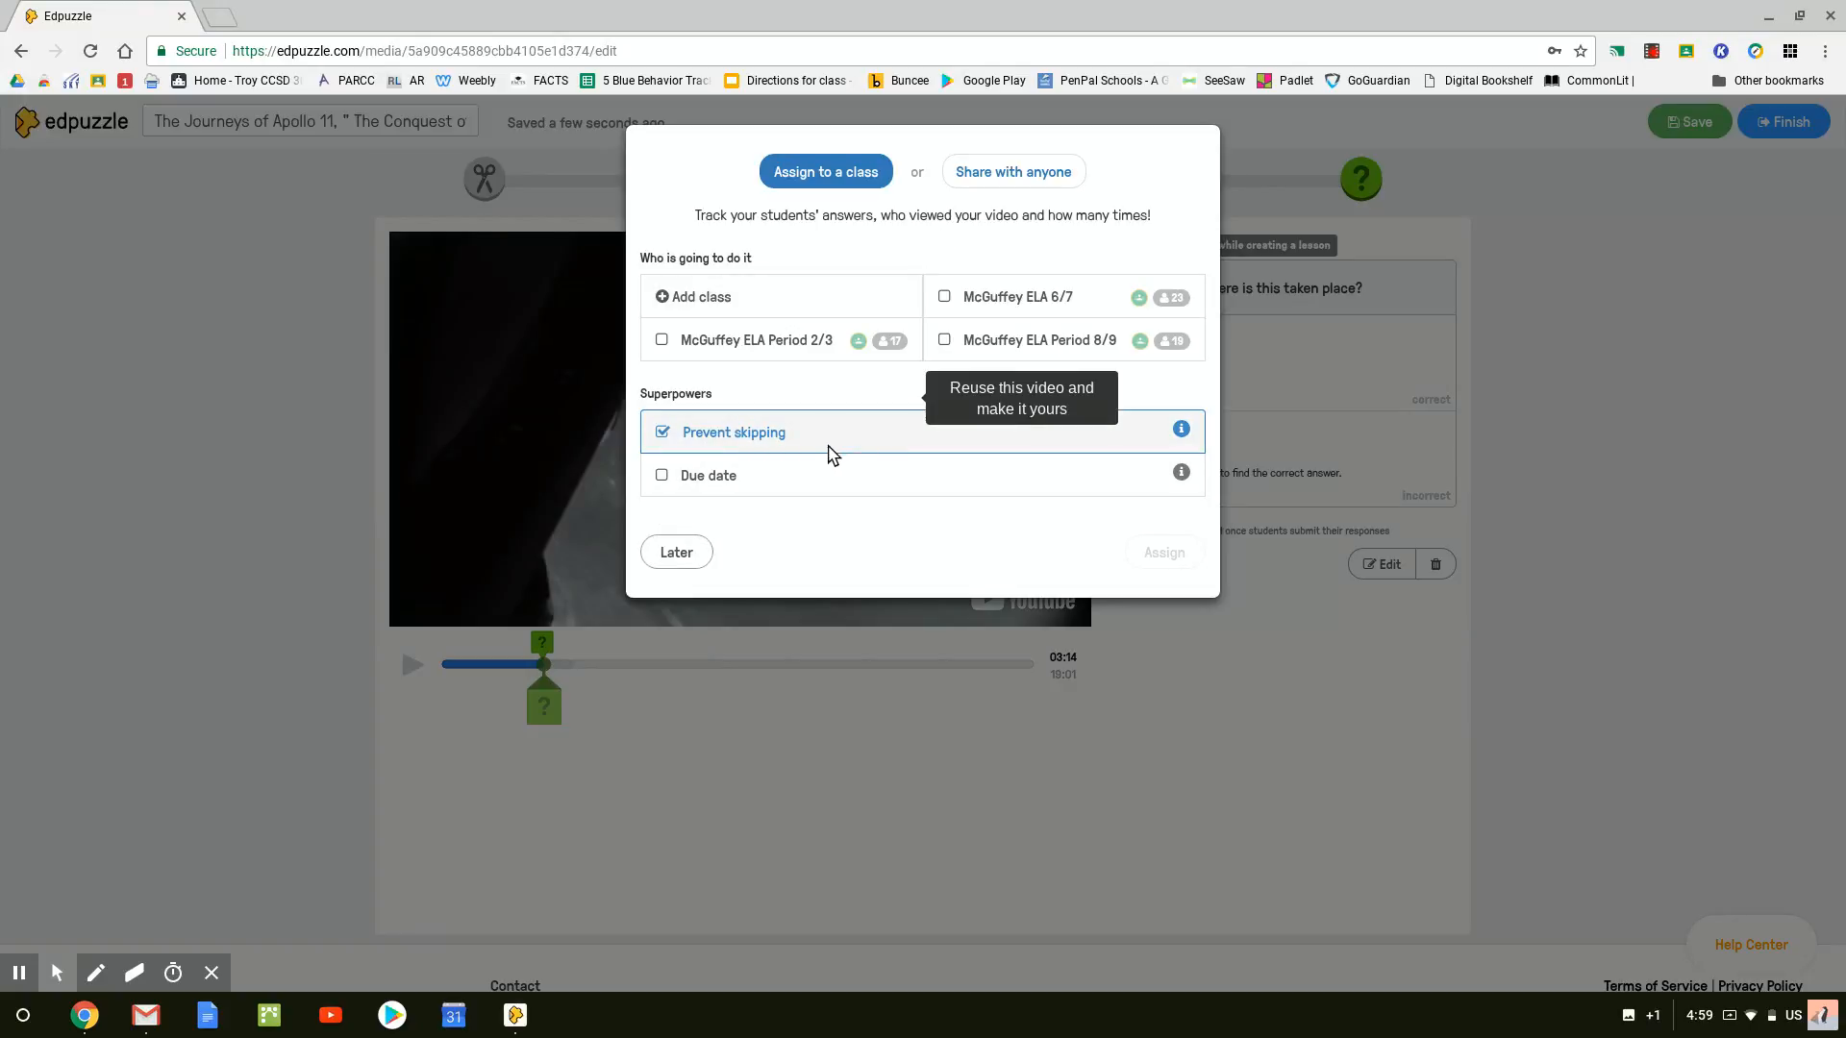
click(688, 554)
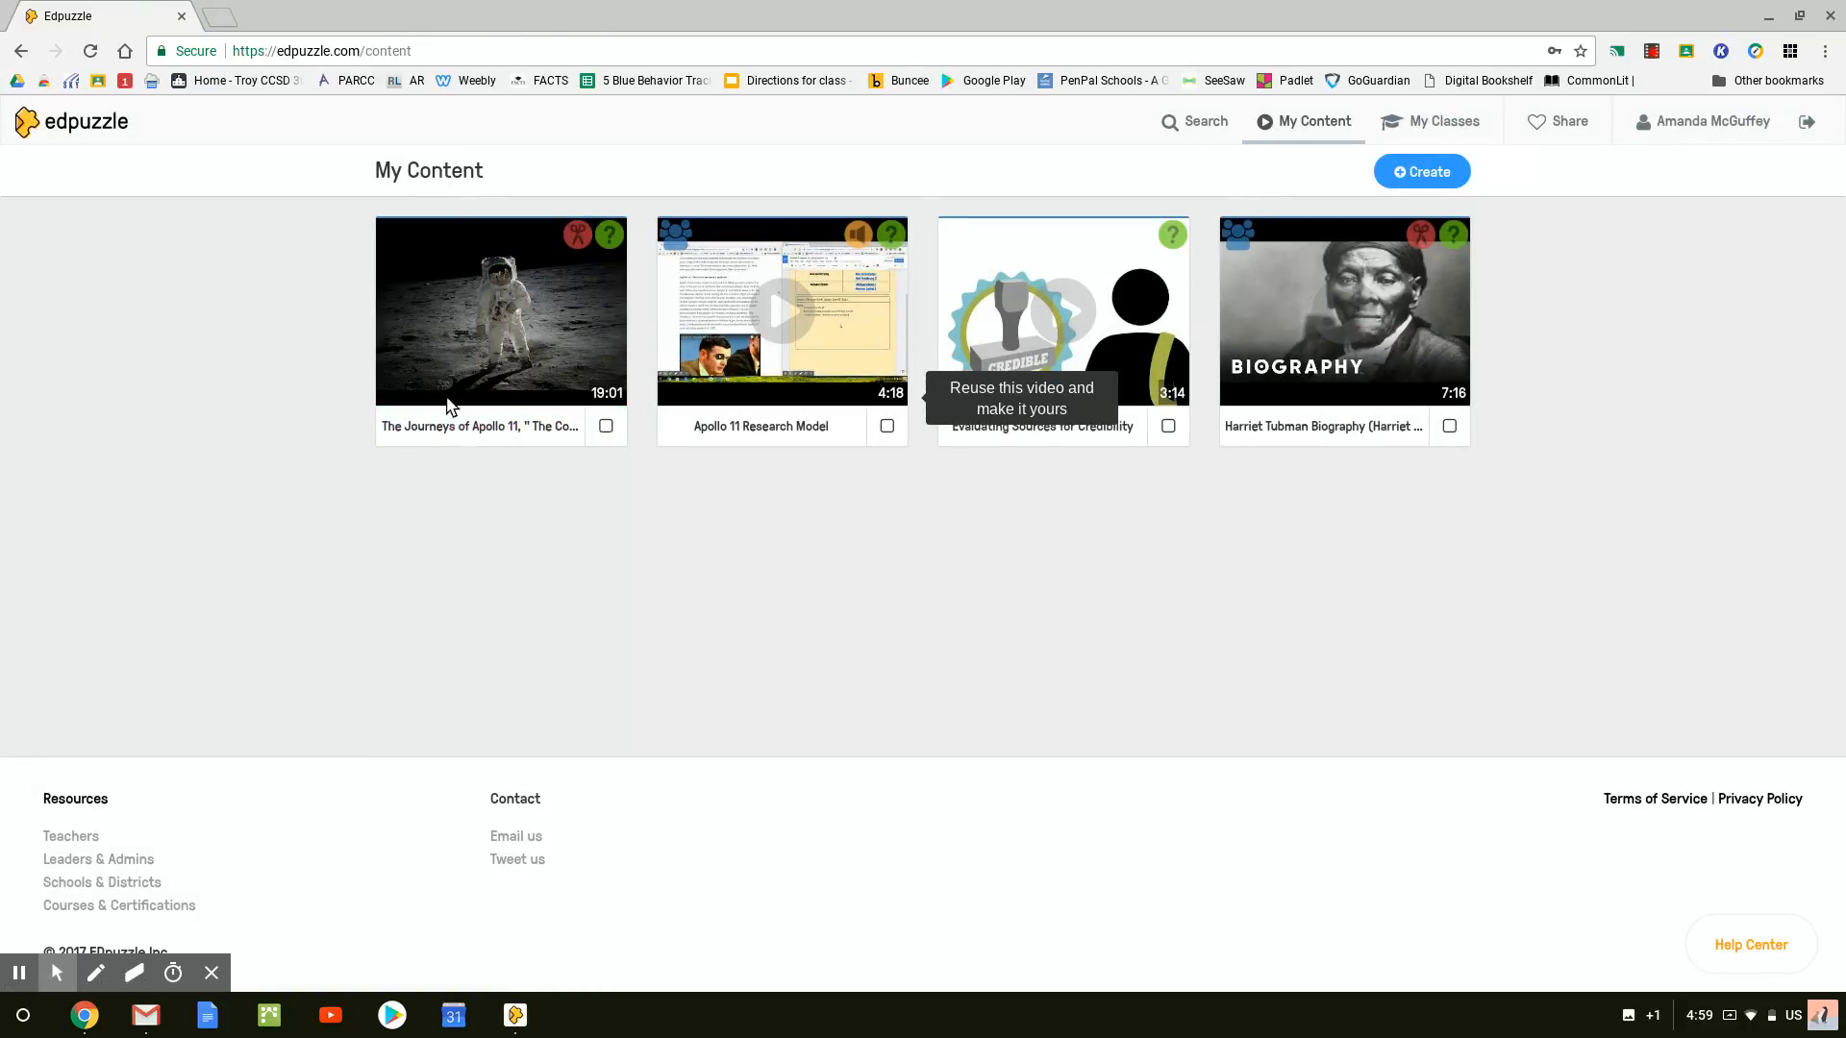
- Assign "The Journeys of Apollo 11" lesson to the ELA Period 2/3 class with Prevent skipping enabled and no due date
click(605, 428)
click(605, 428)
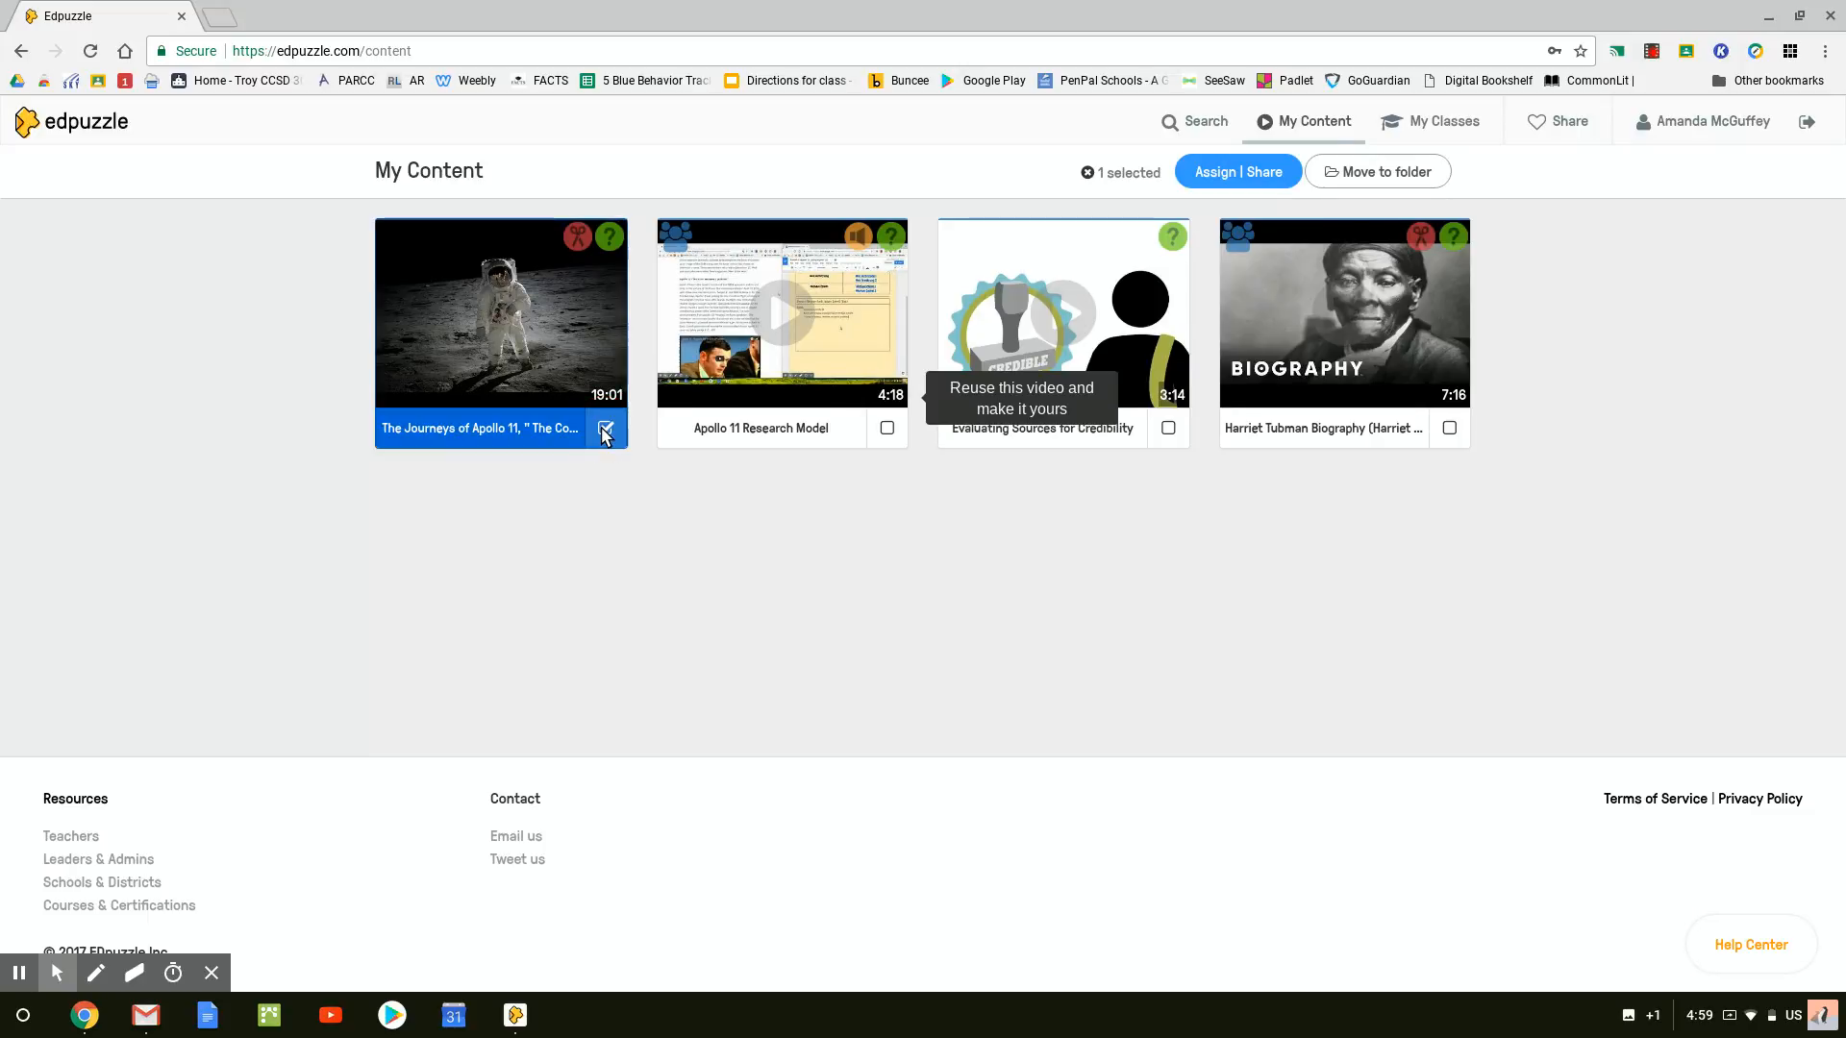
click(1226, 176)
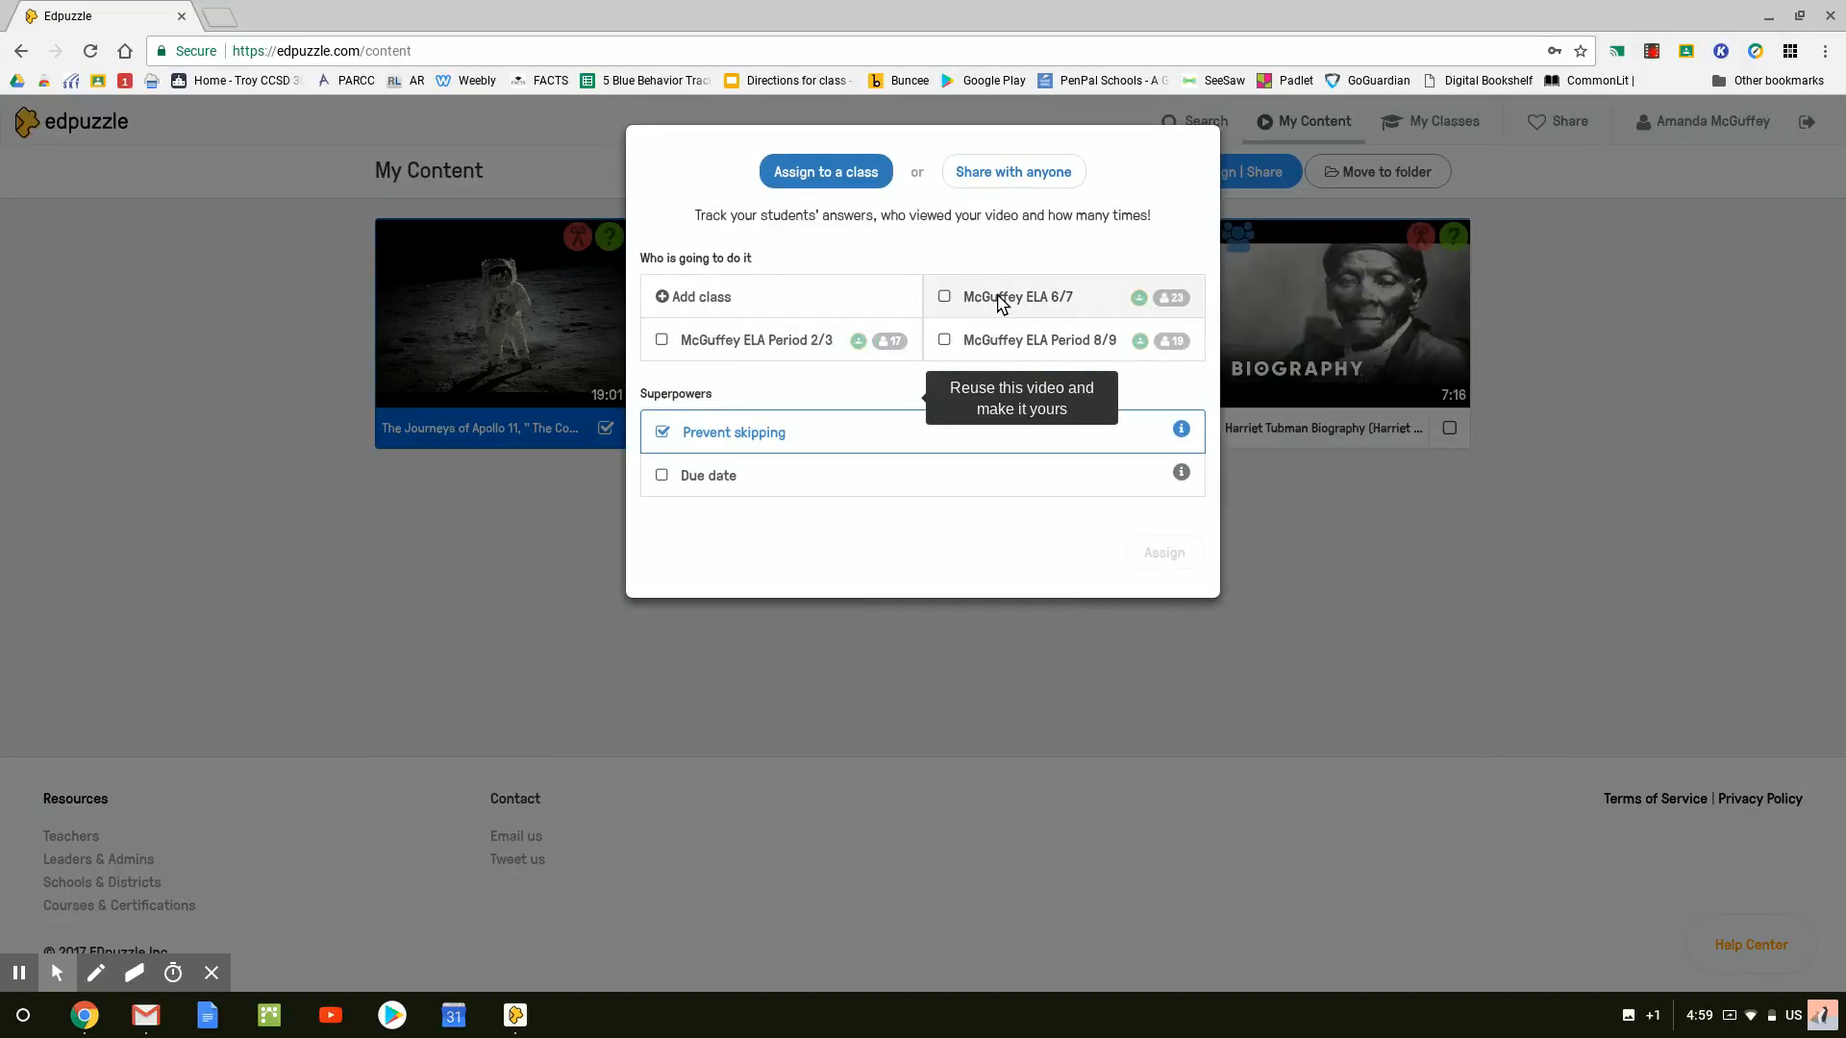
click(752, 343)
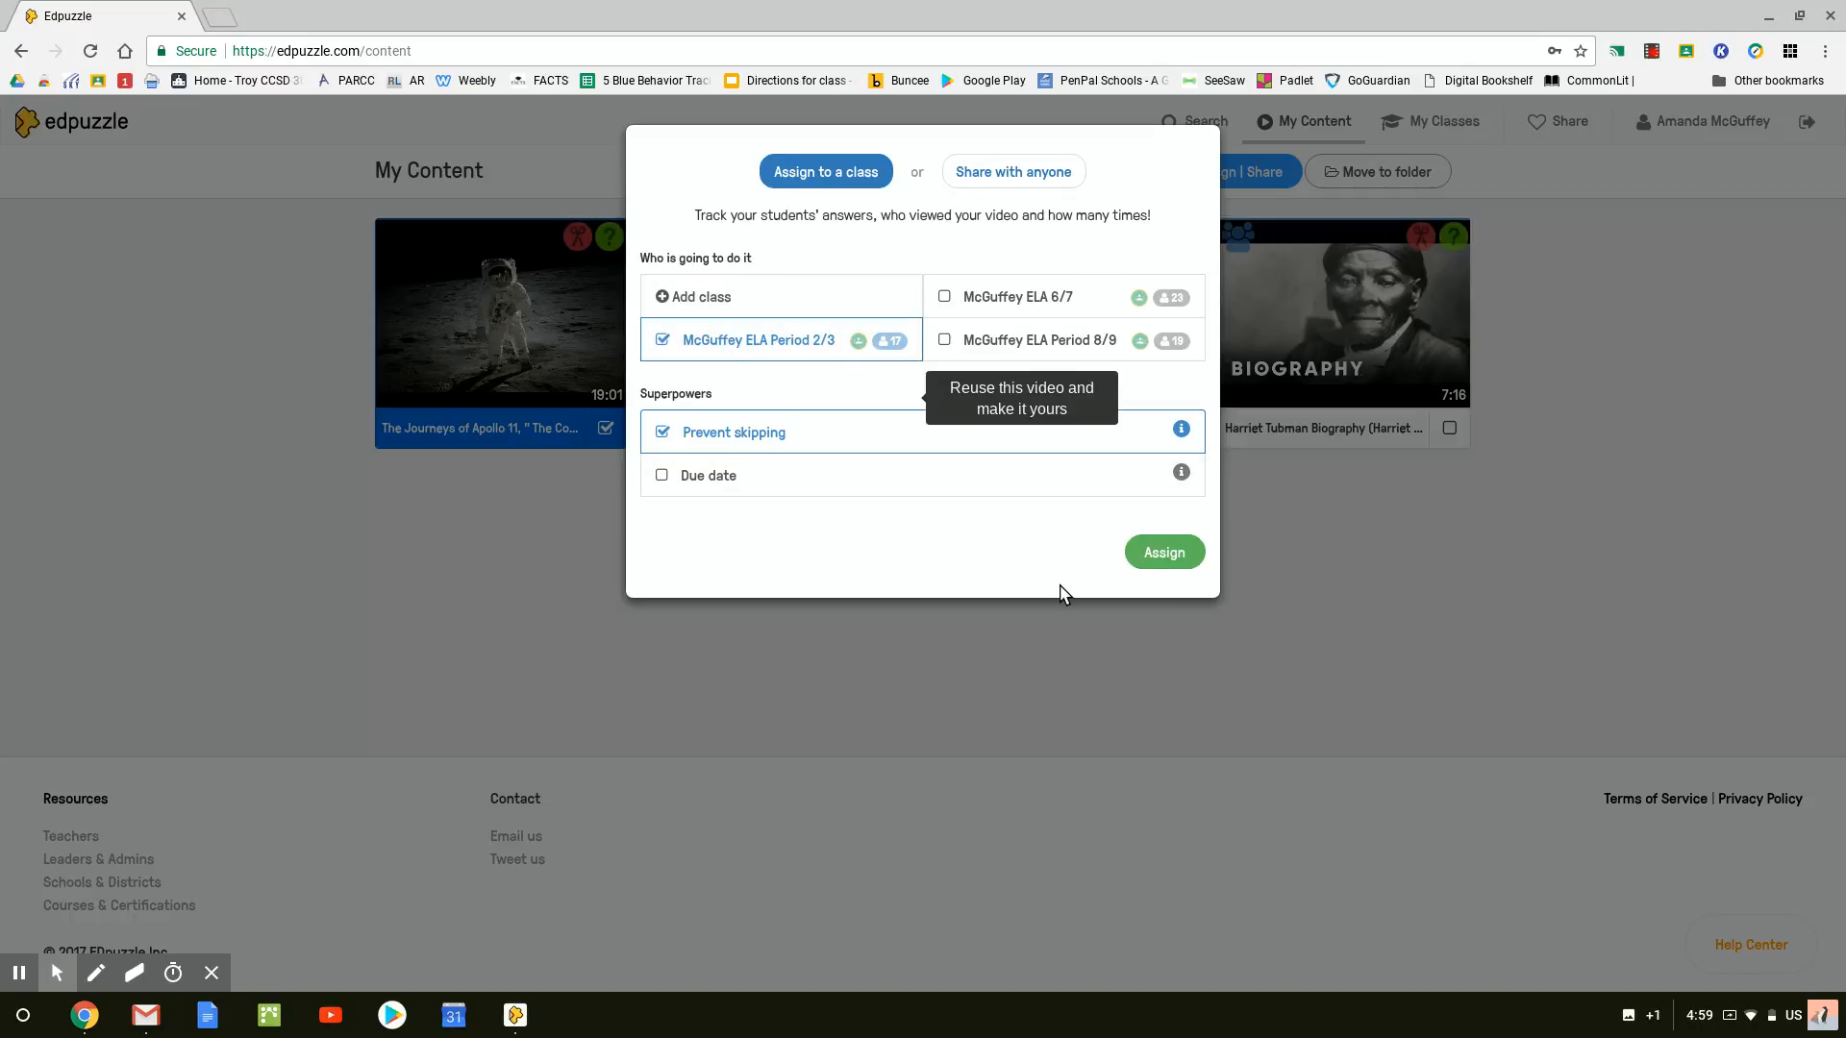
click(1158, 564)
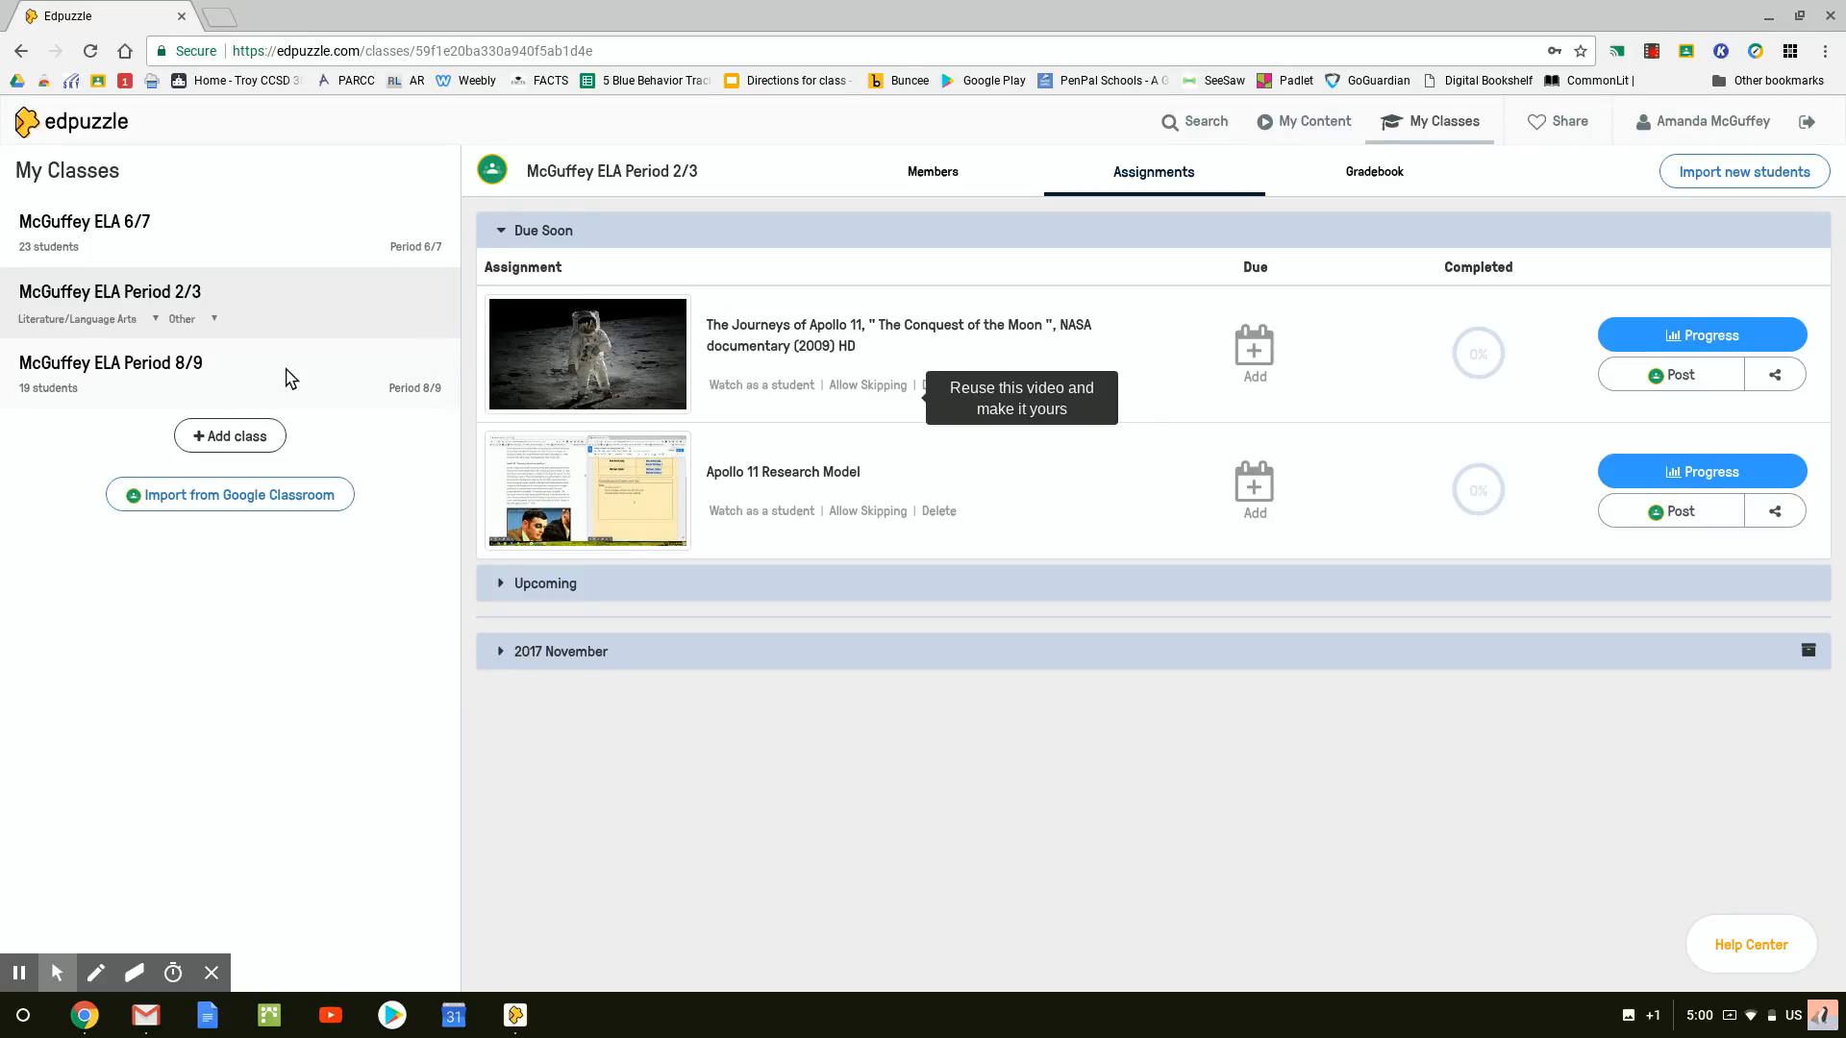
- View the assignments of the ELA Period 8/9 class and return to the home page
click(201, 371)
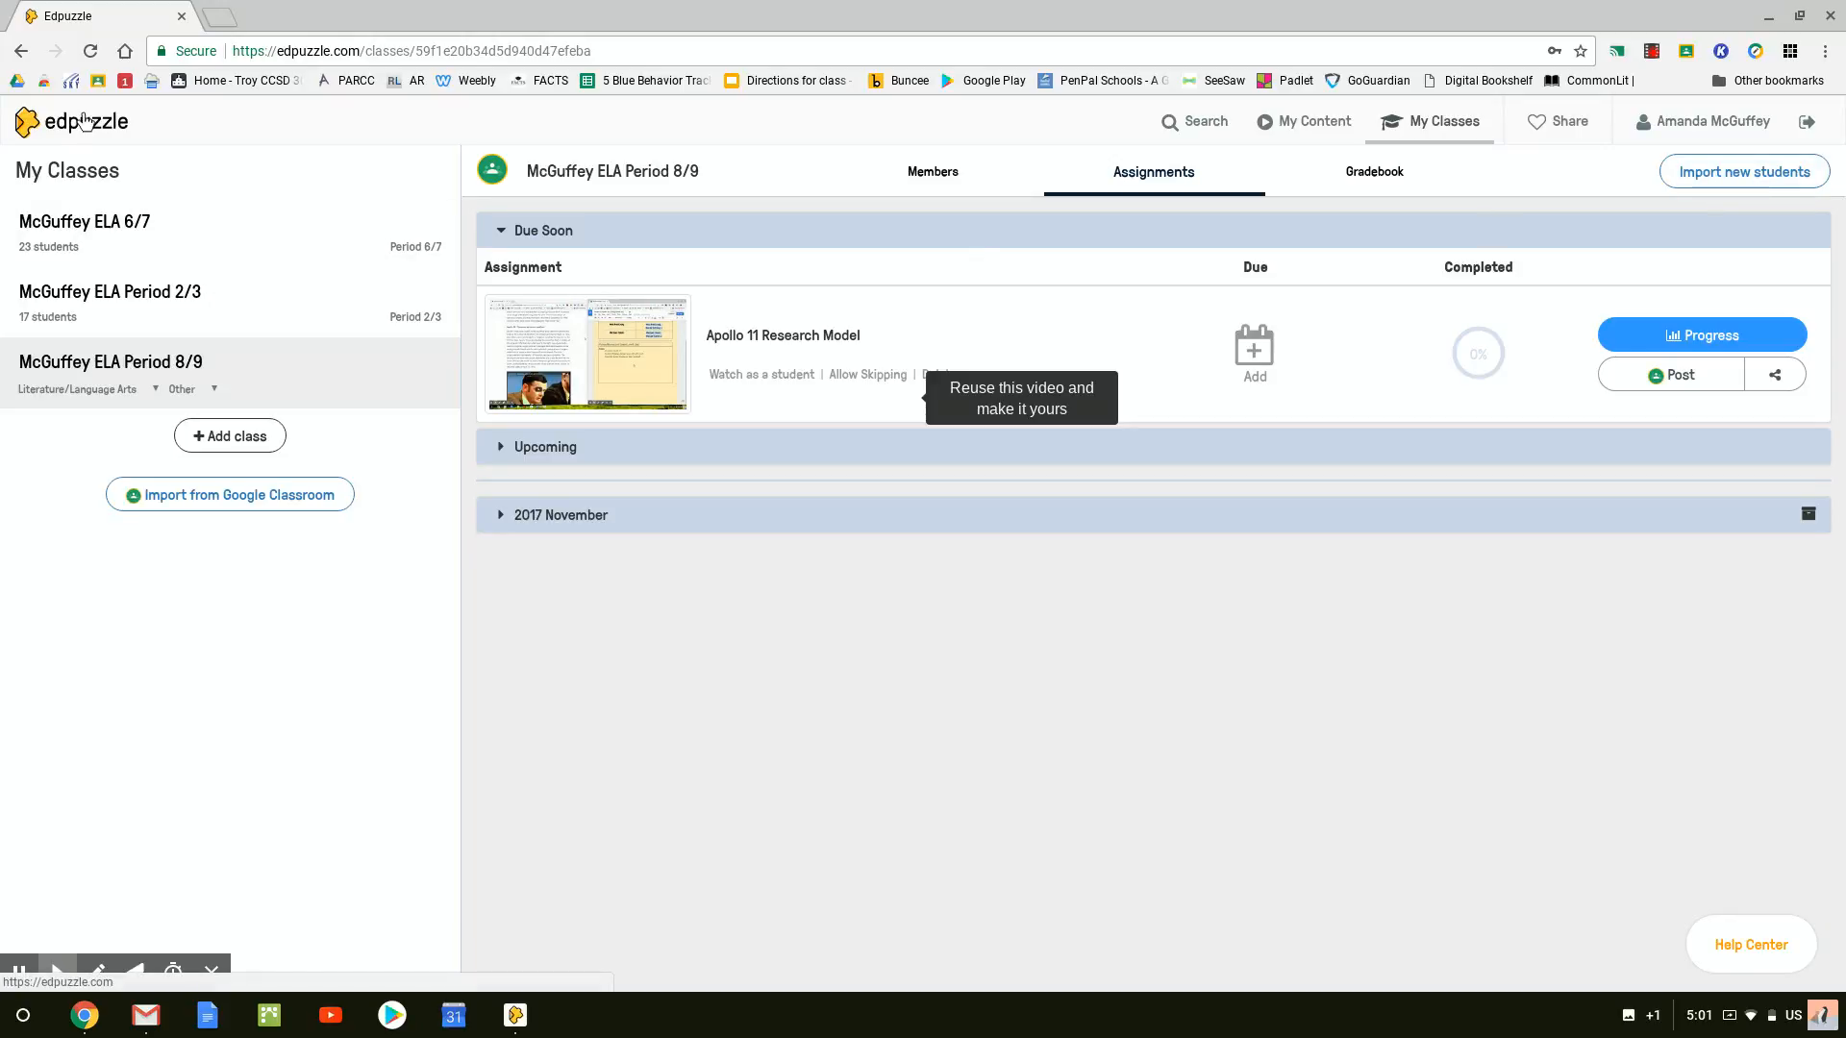
click(85, 121)
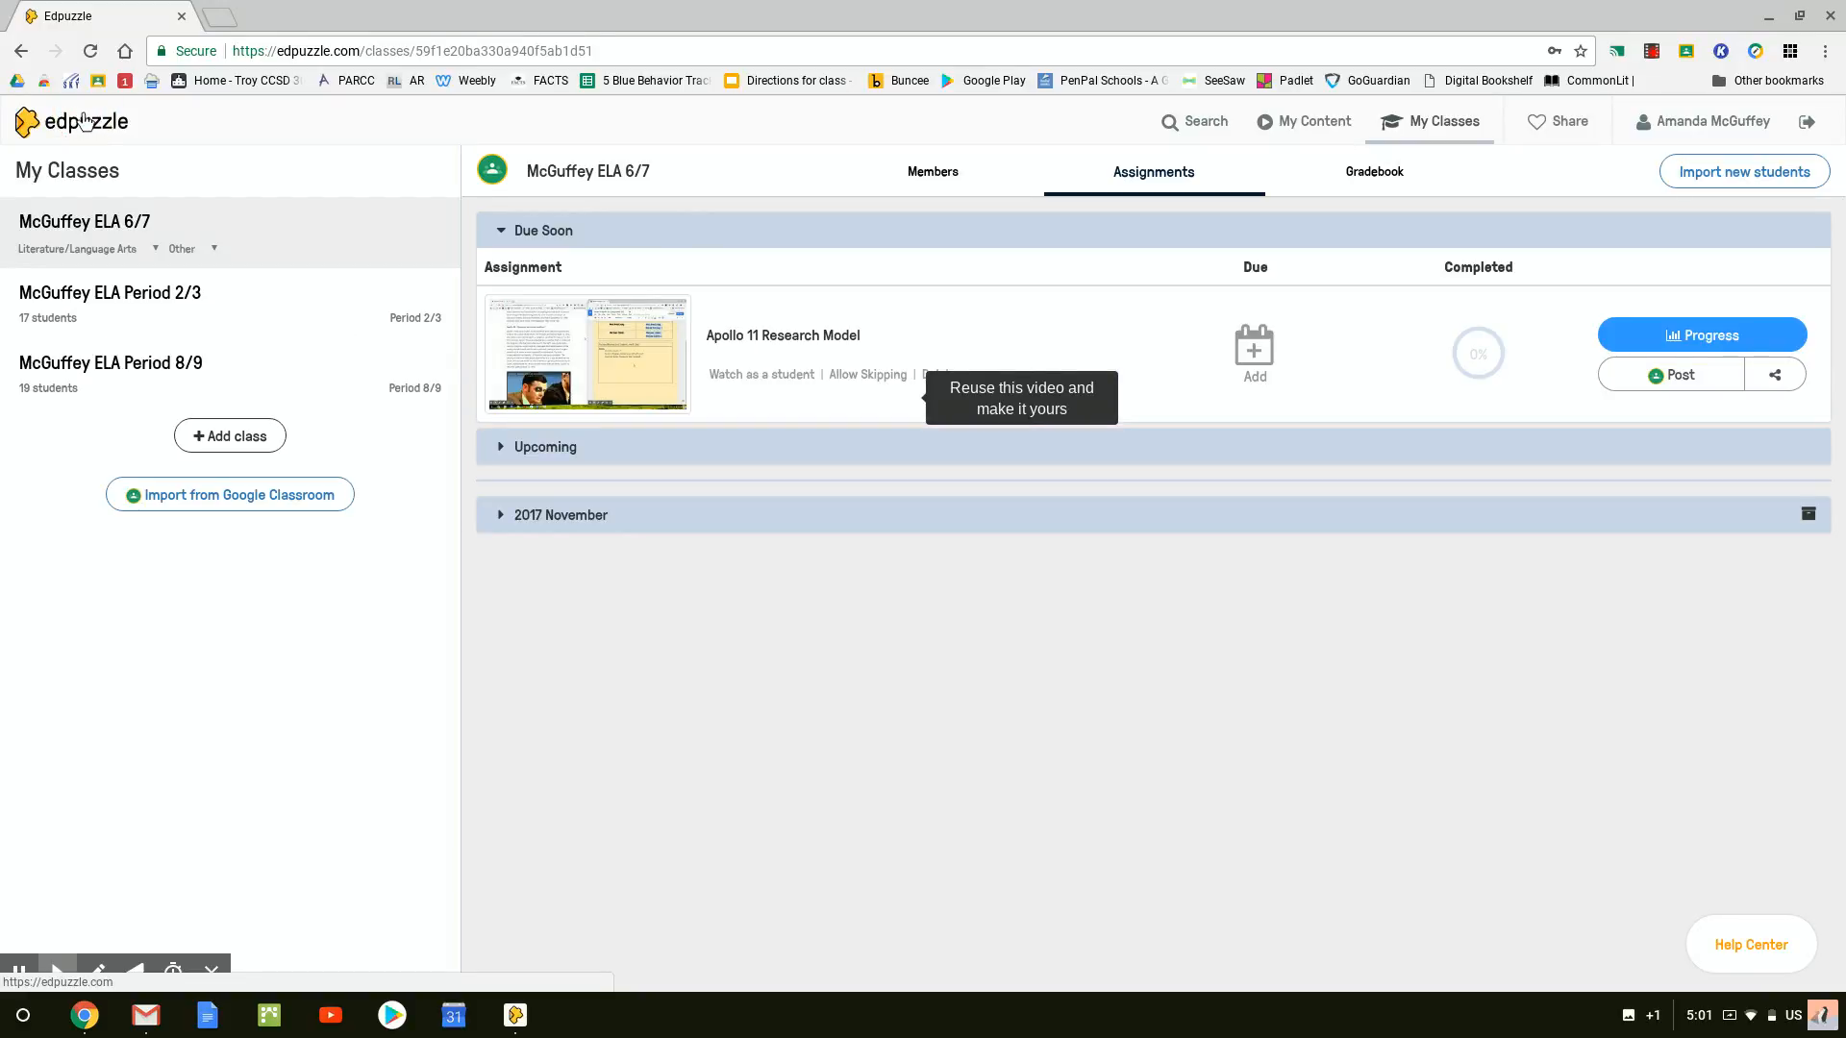
- Find the first "Team Moon - Apollo 11" lesson in the public Edpuzzle channel and preview its first quiz question
click(1168, 125)
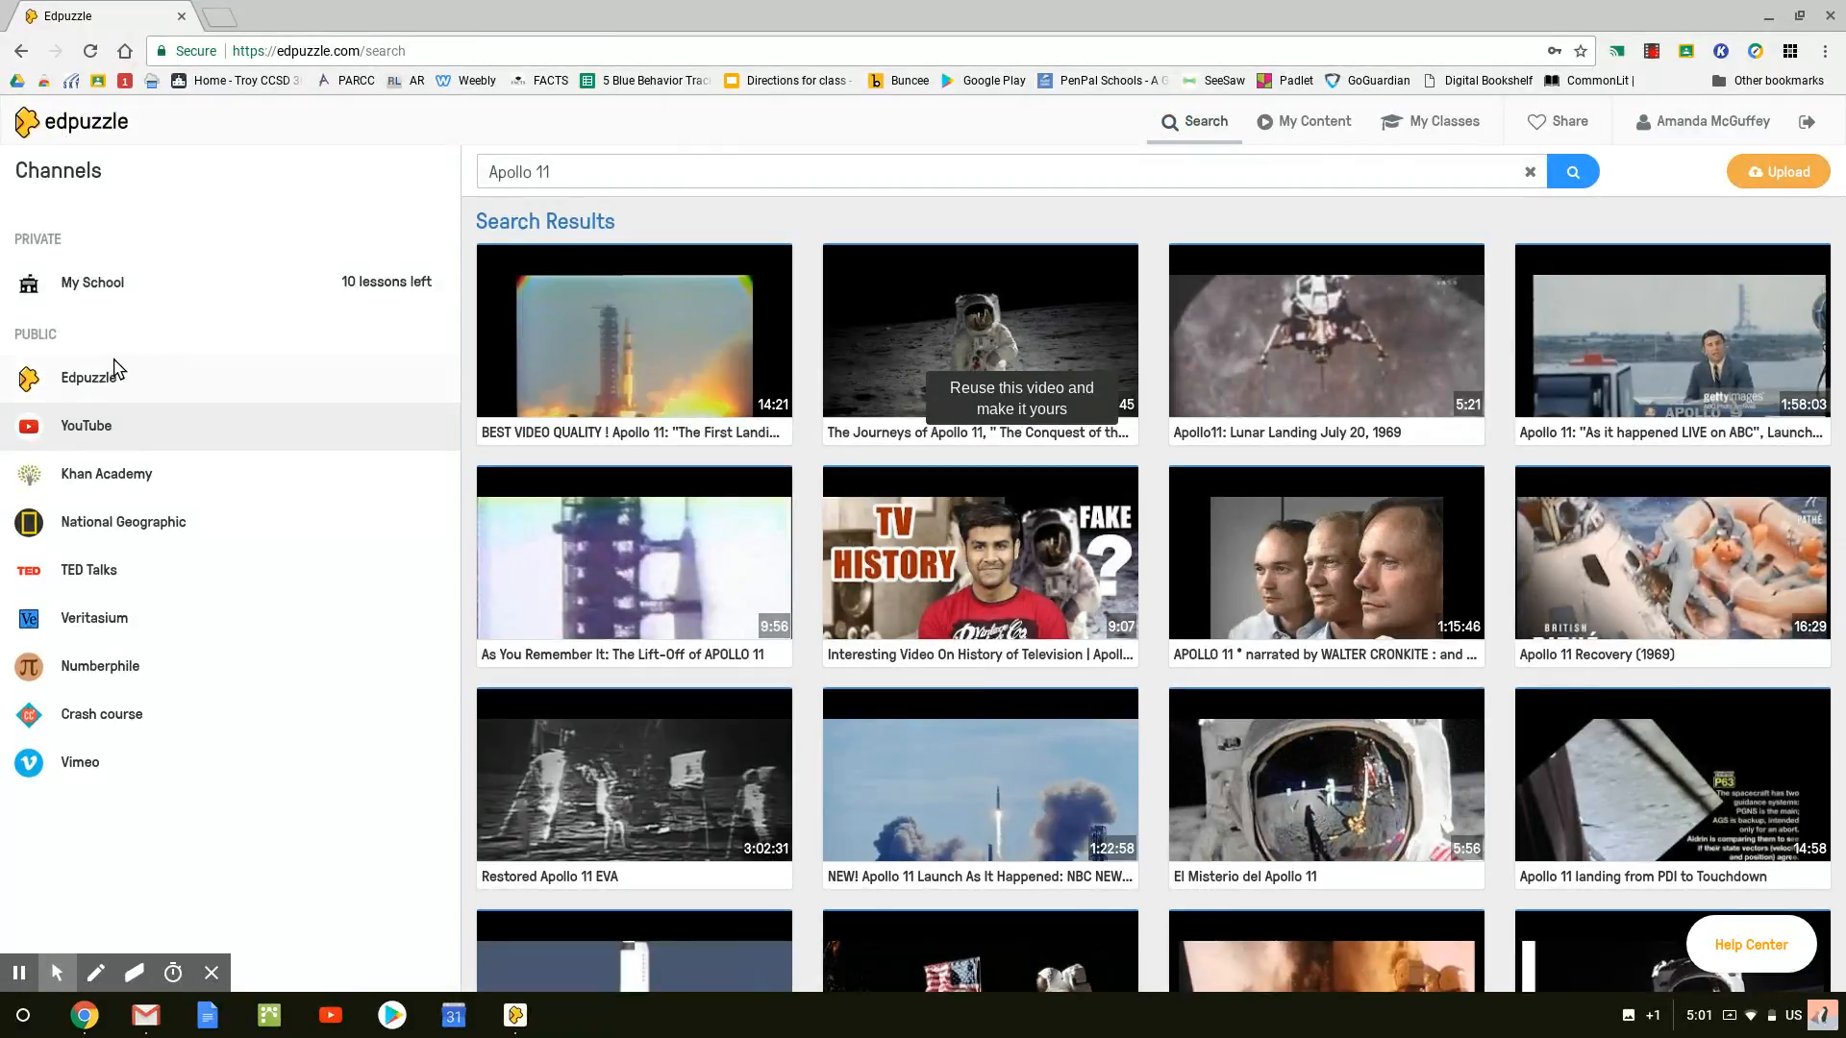
click(85, 379)
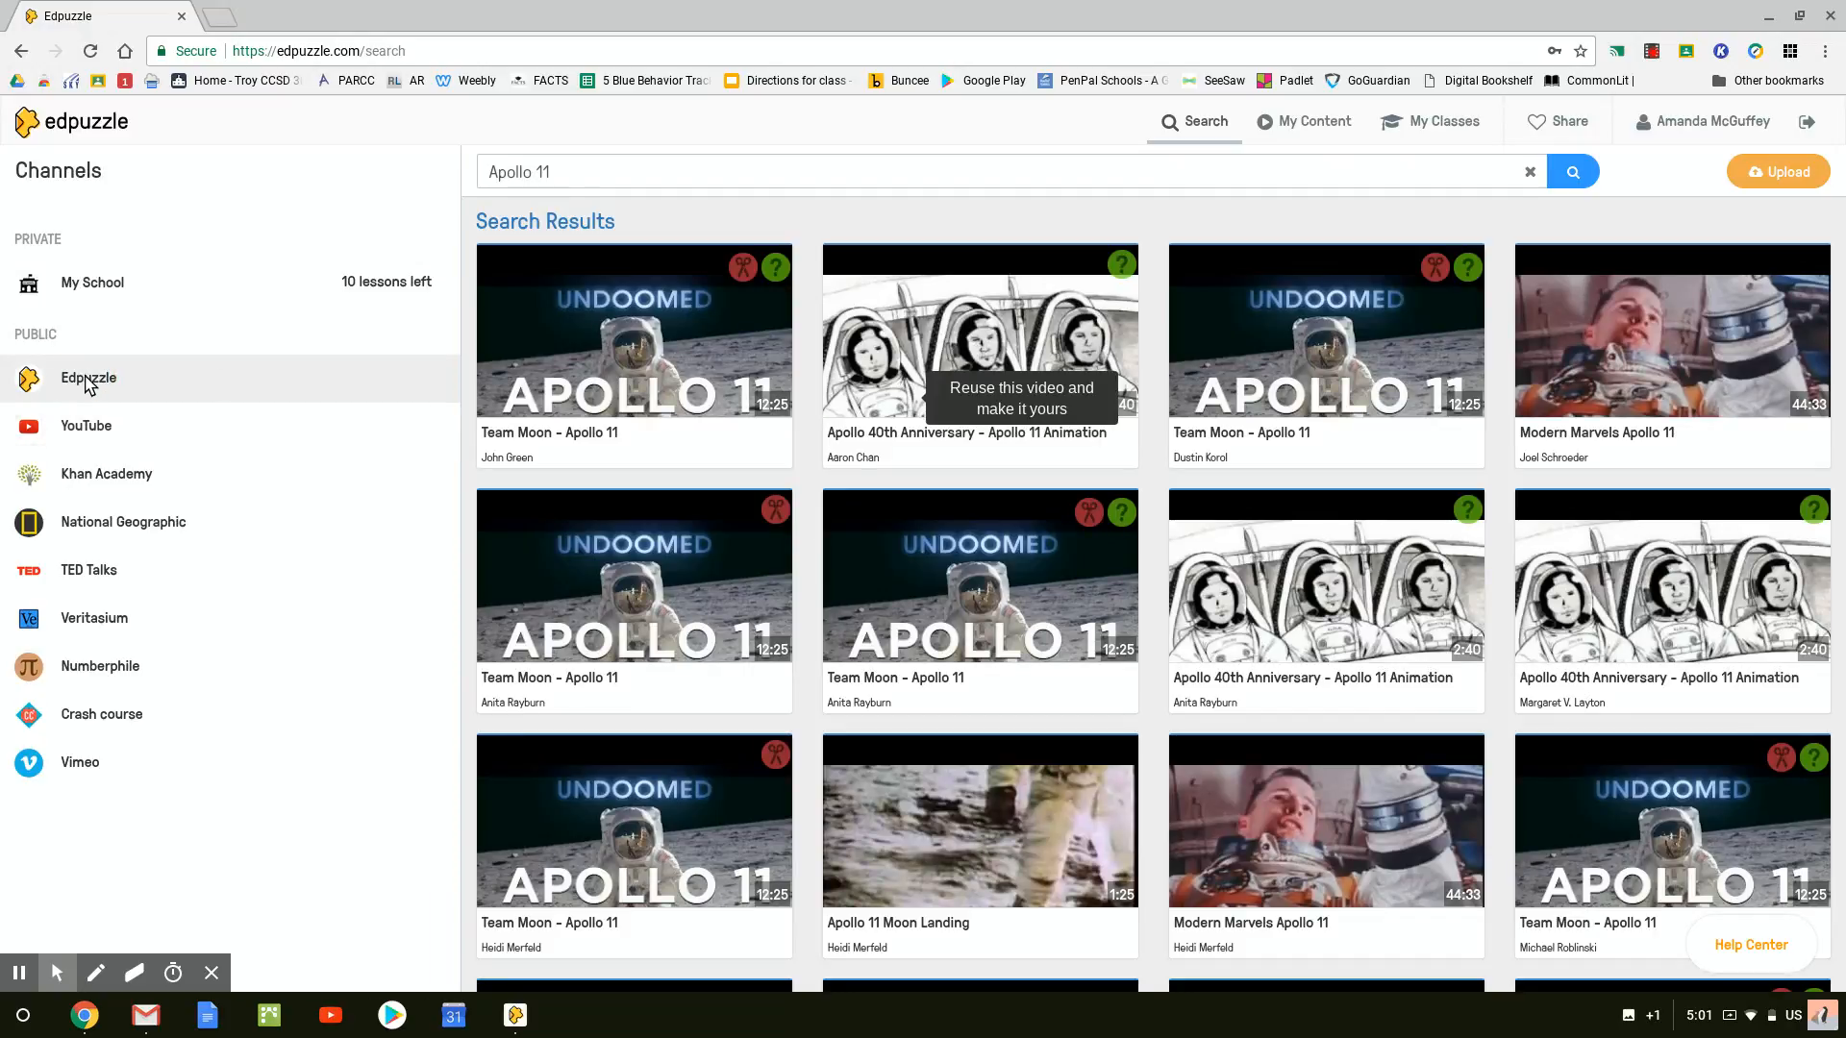
mouse_move(698, 358)
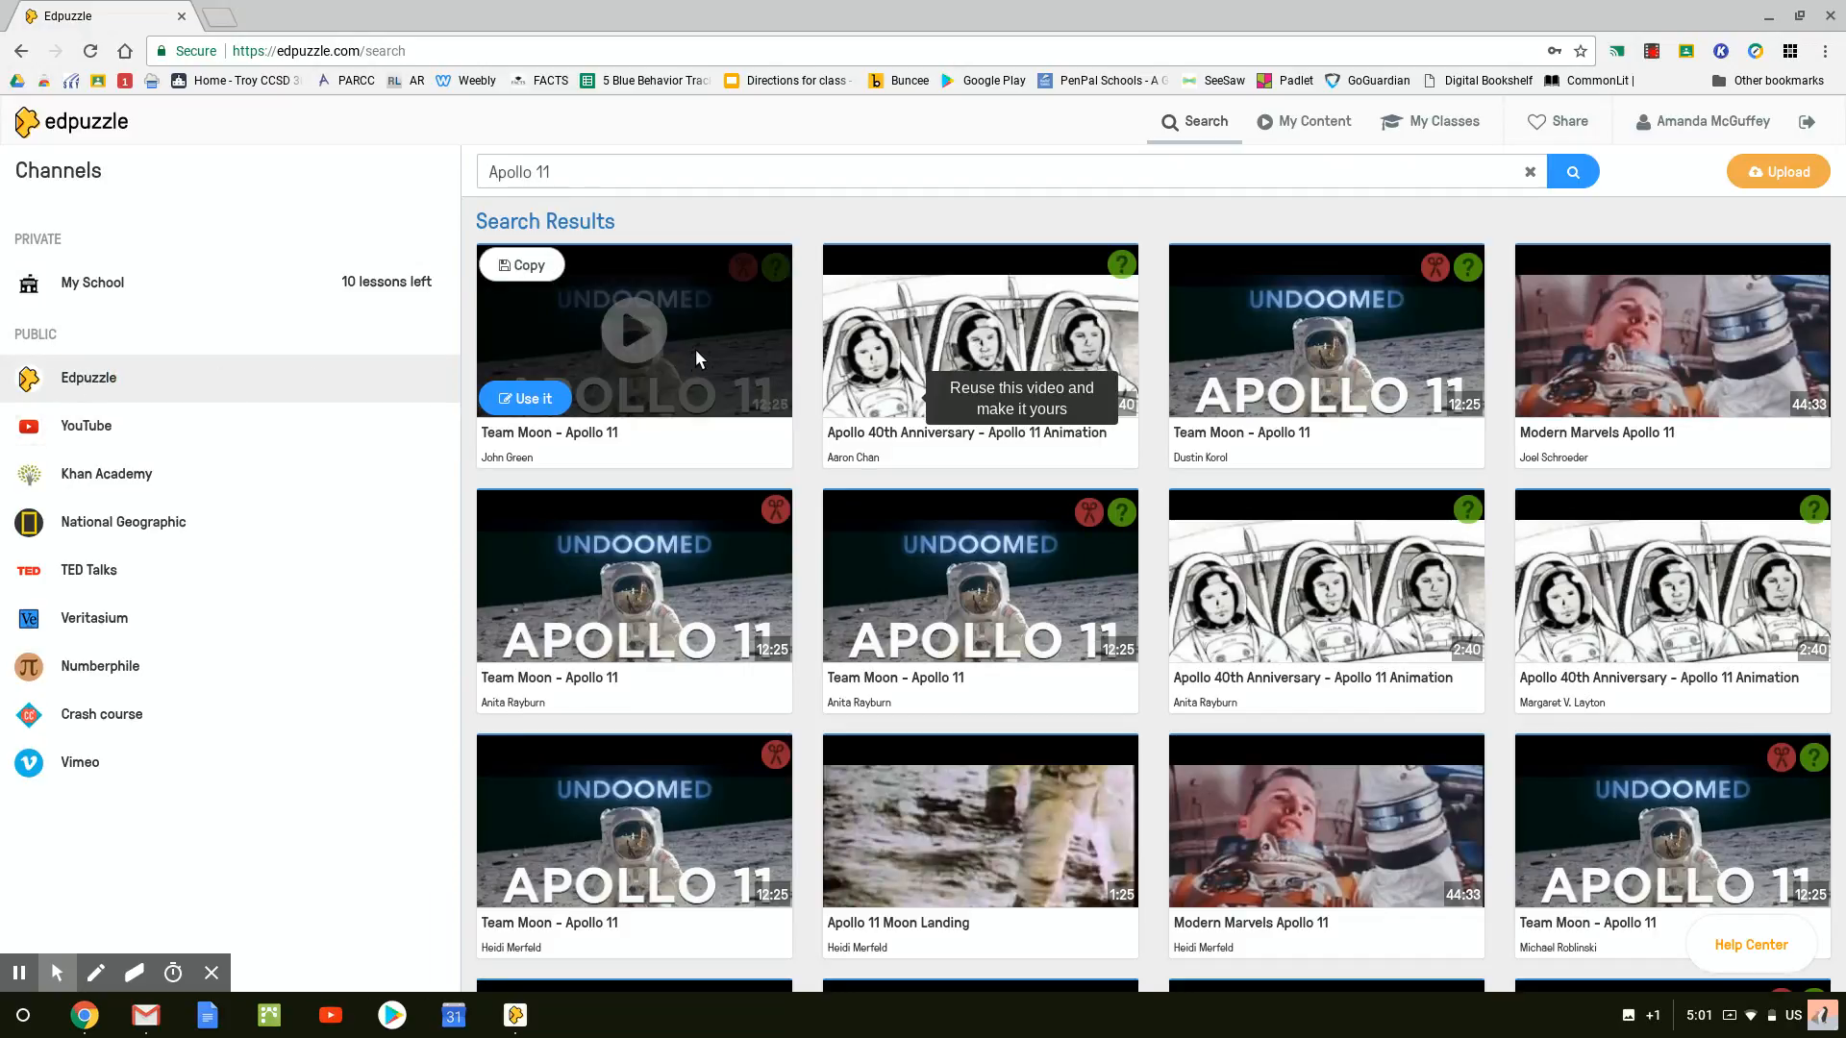
mouse_move(965, 322)
mouse_move(646, 320)
click(702, 340)
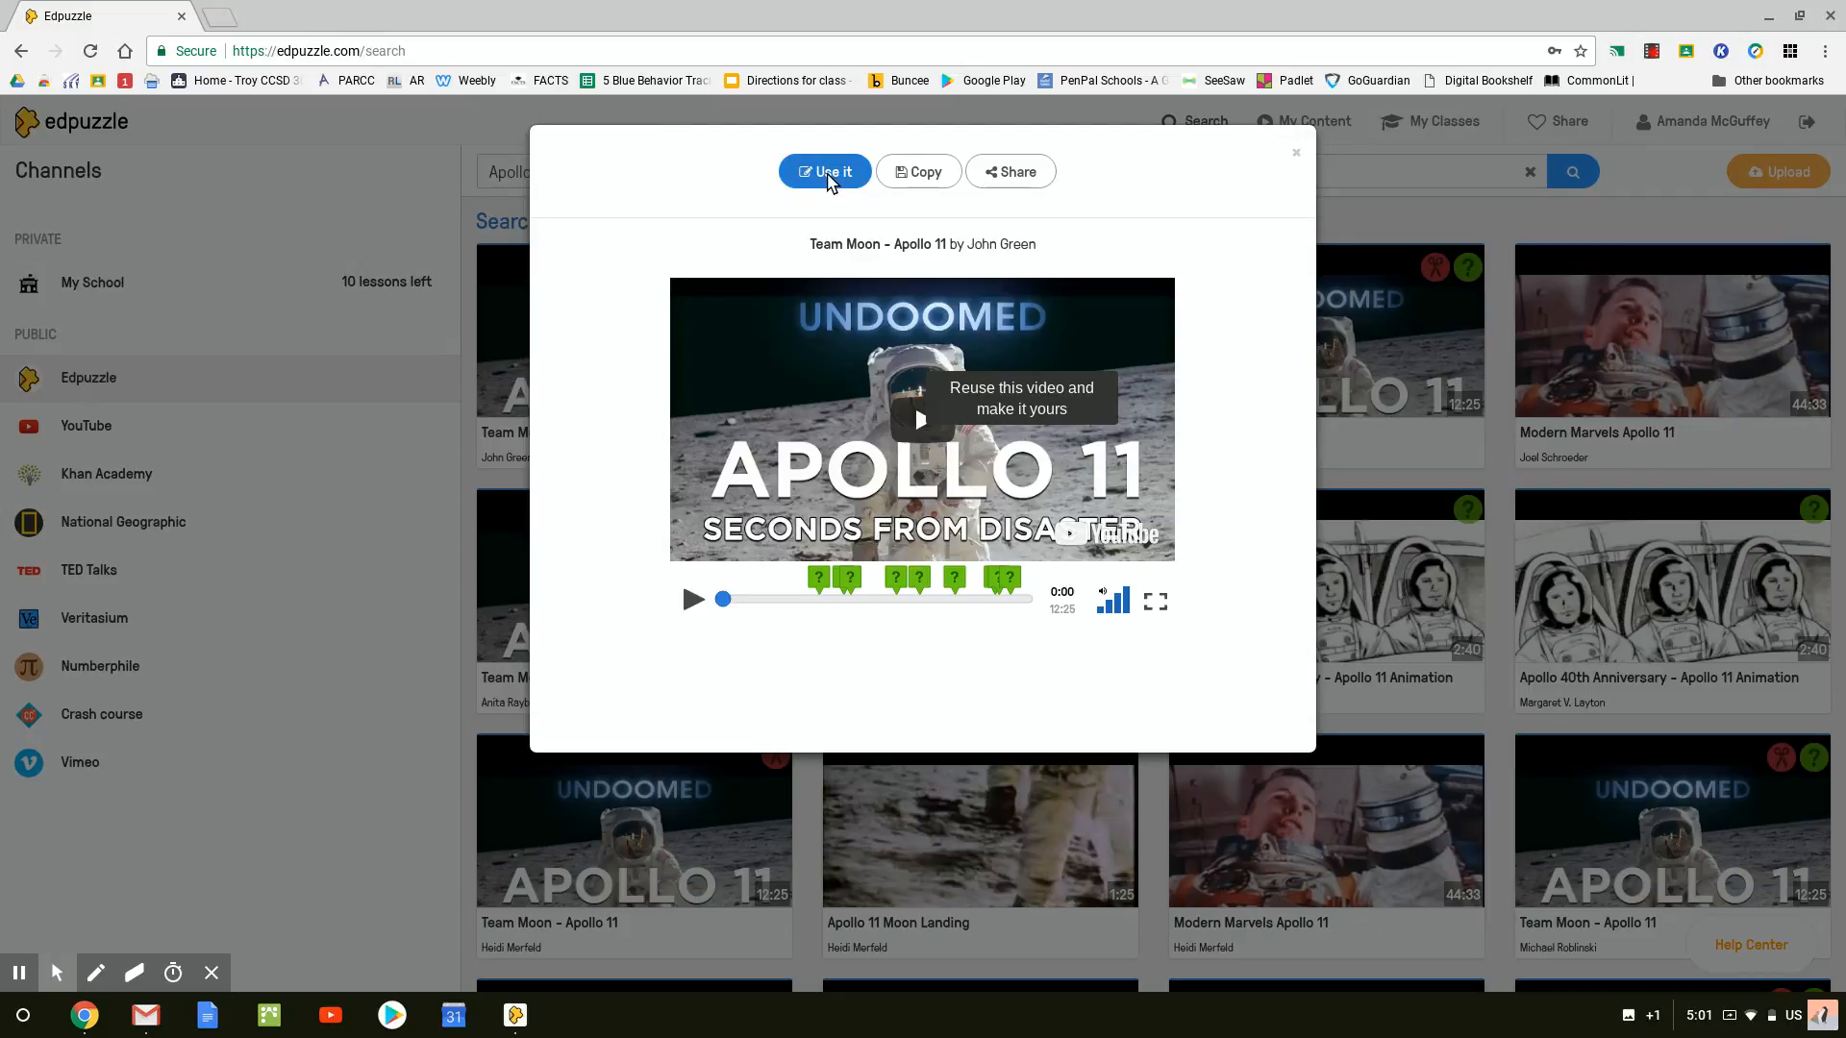
click(825, 581)
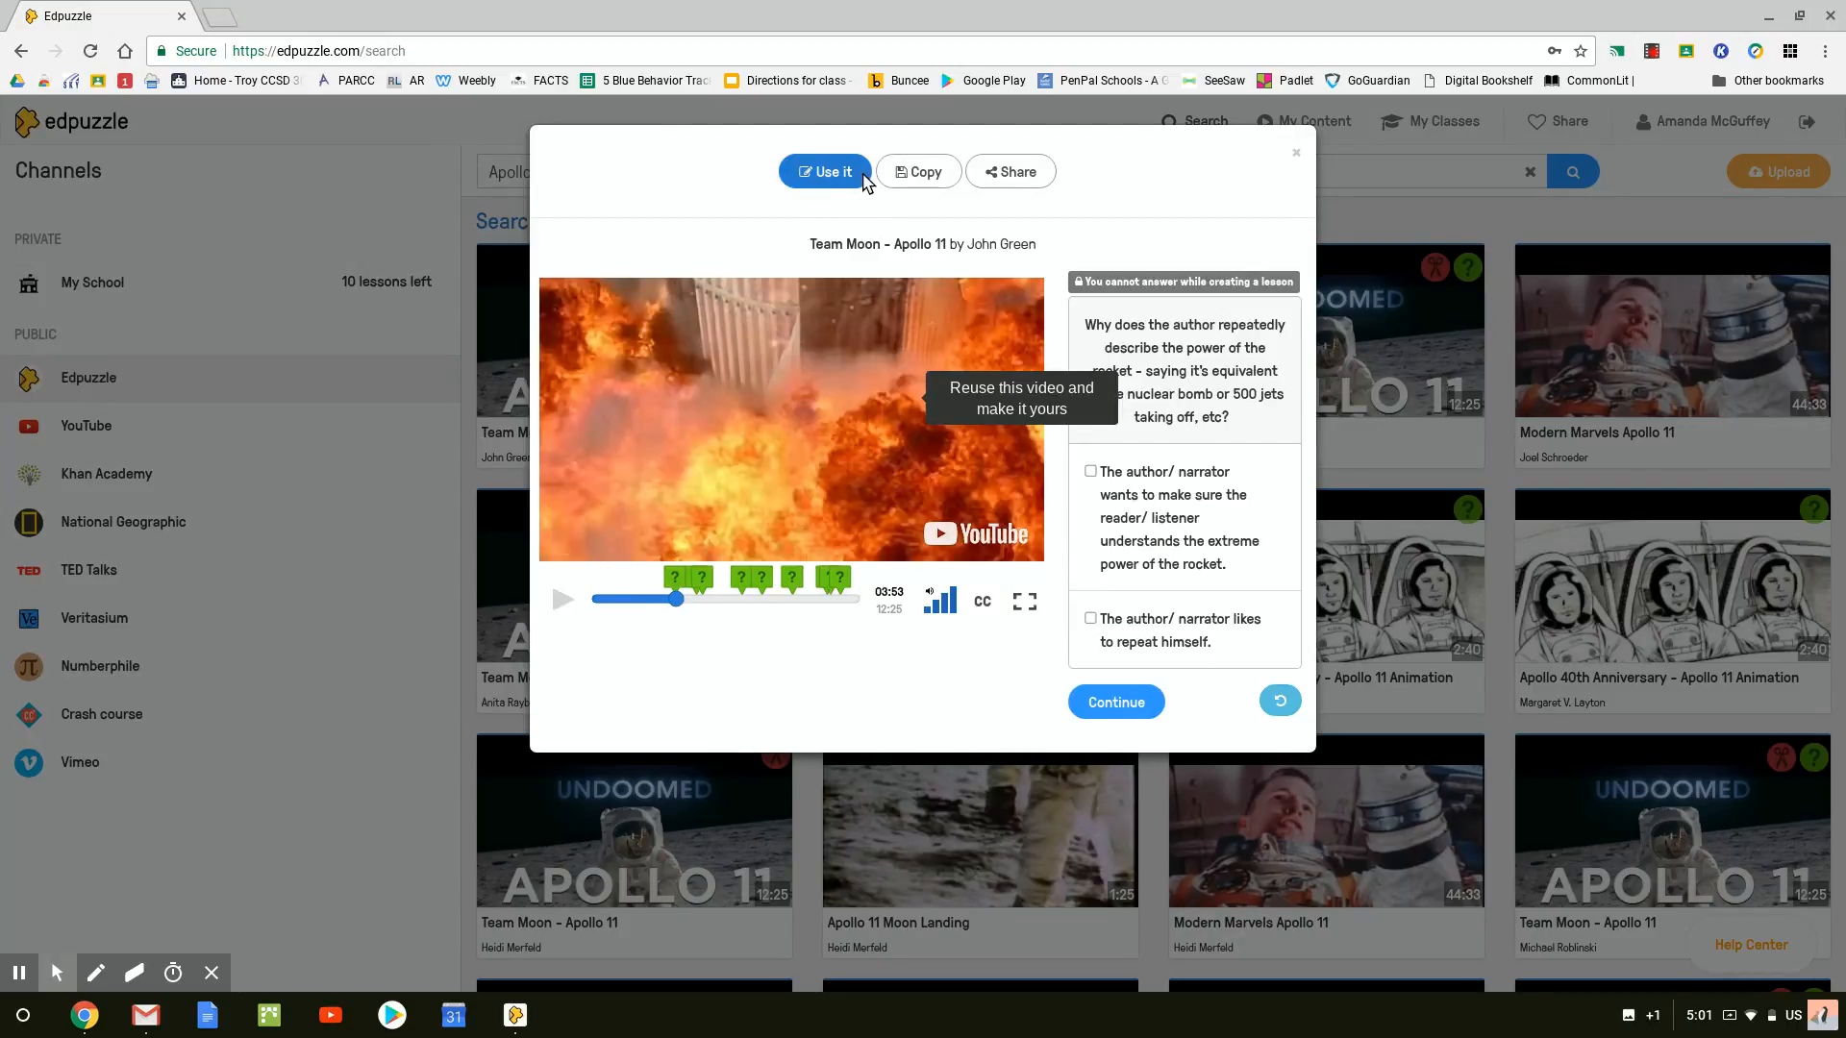
- Reuse the previewed "Team Moon - Apollo 11" lesson as an editable copy and open its first quiz question
click(829, 177)
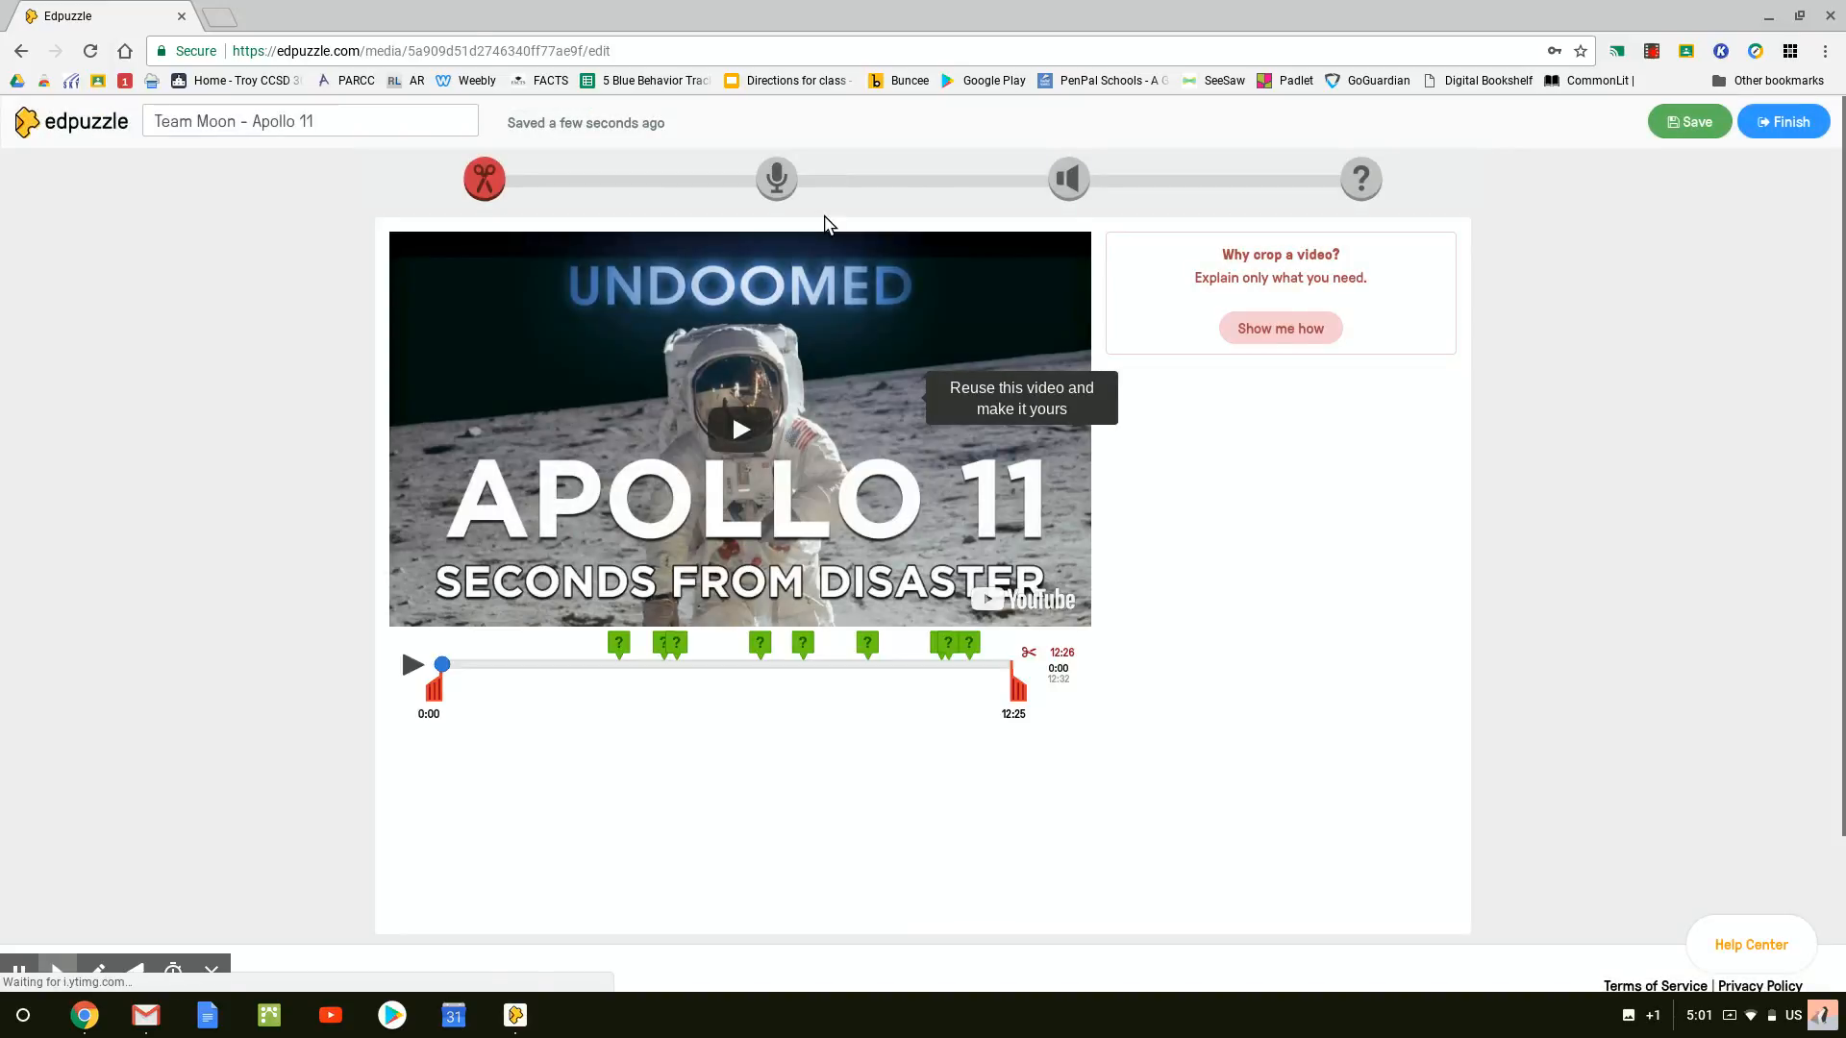
click(619, 646)
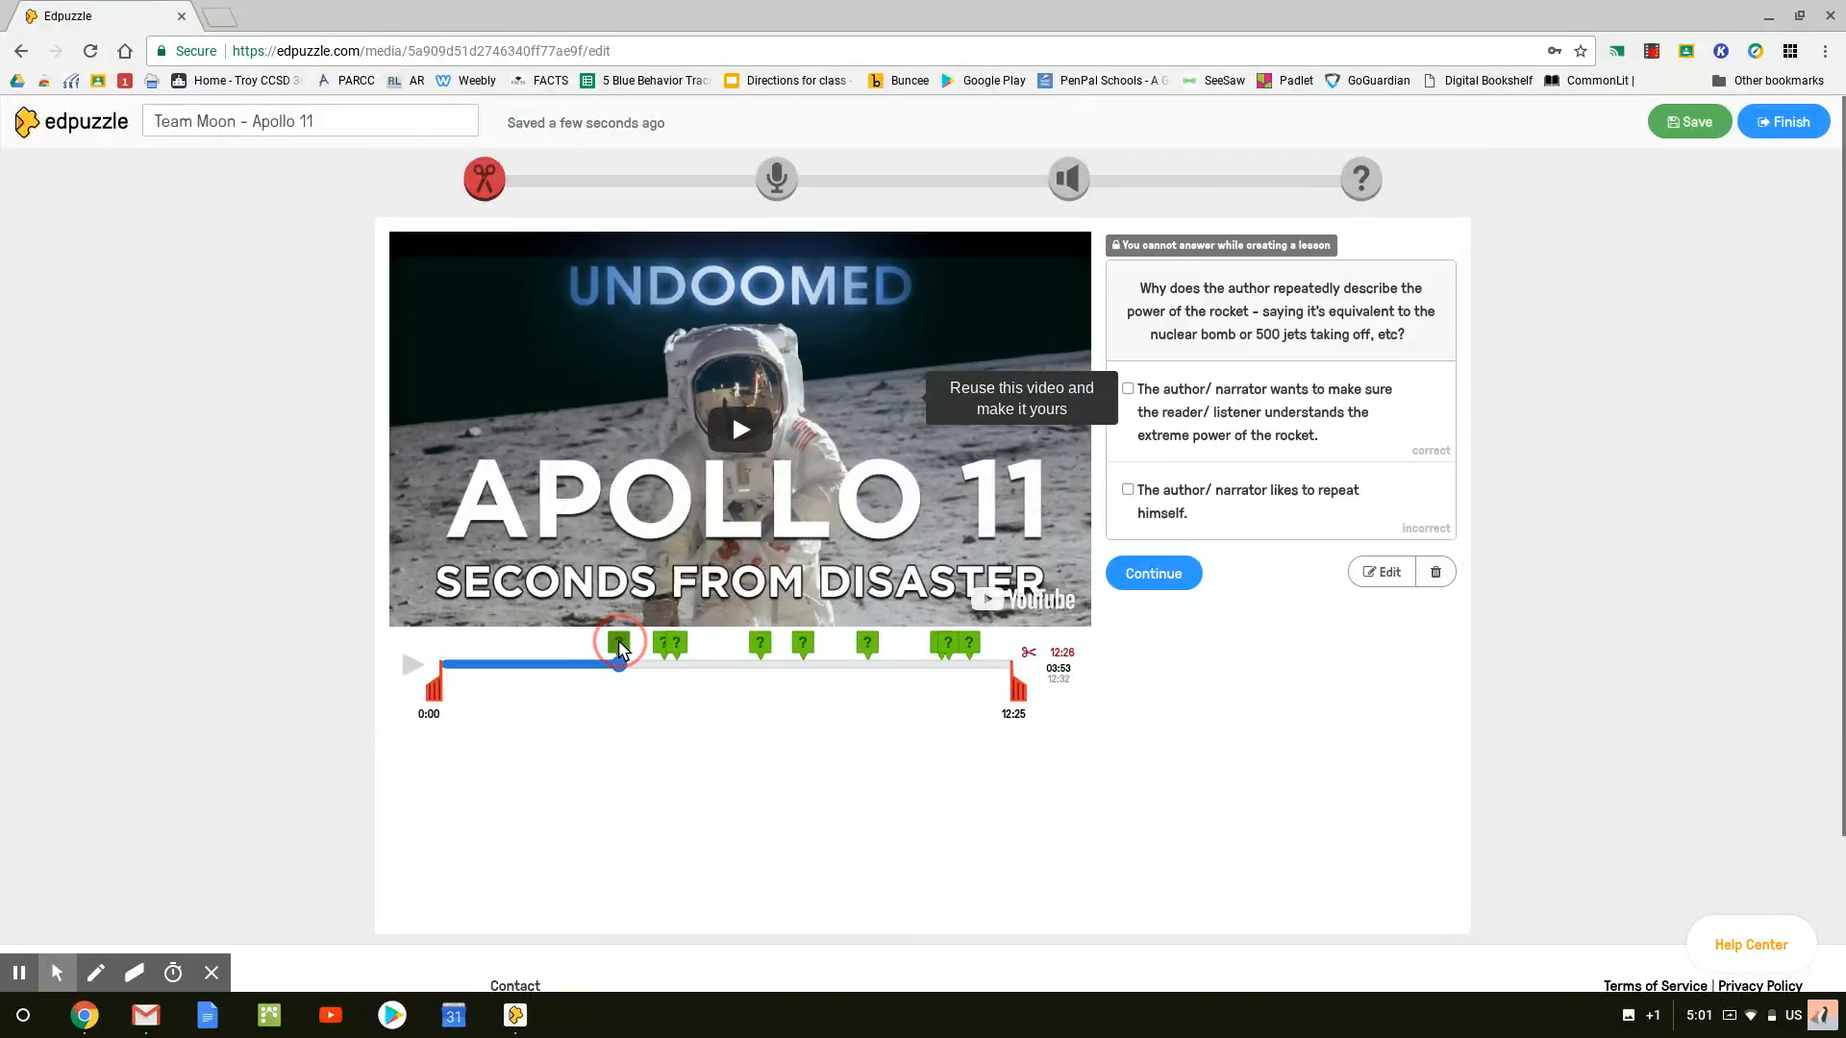